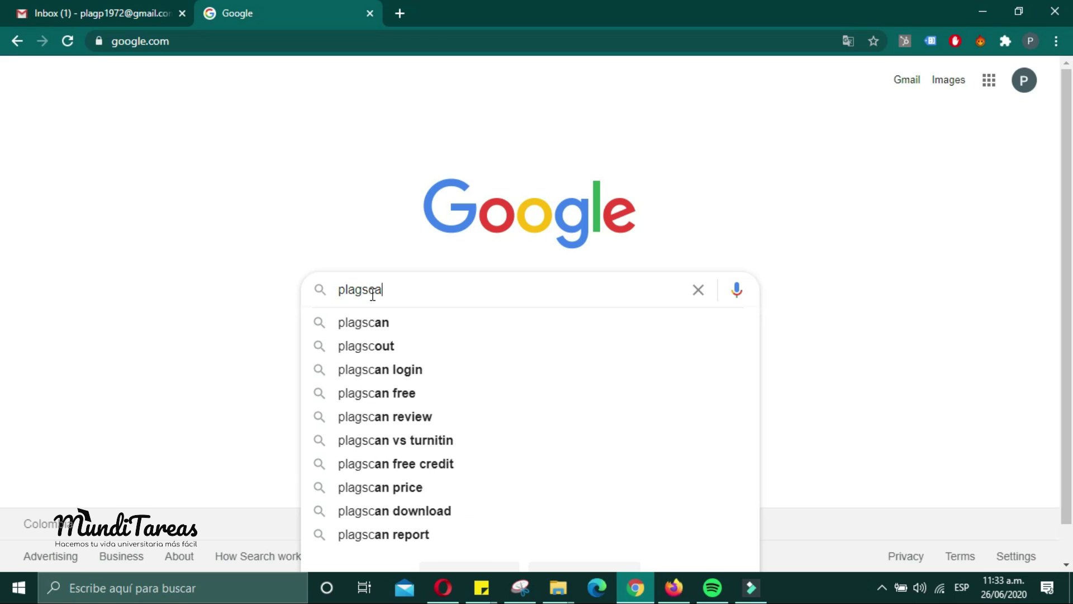
# Search Google for plagscan, and open the registration page of the PlagScan website
pyautogui.press('Return')
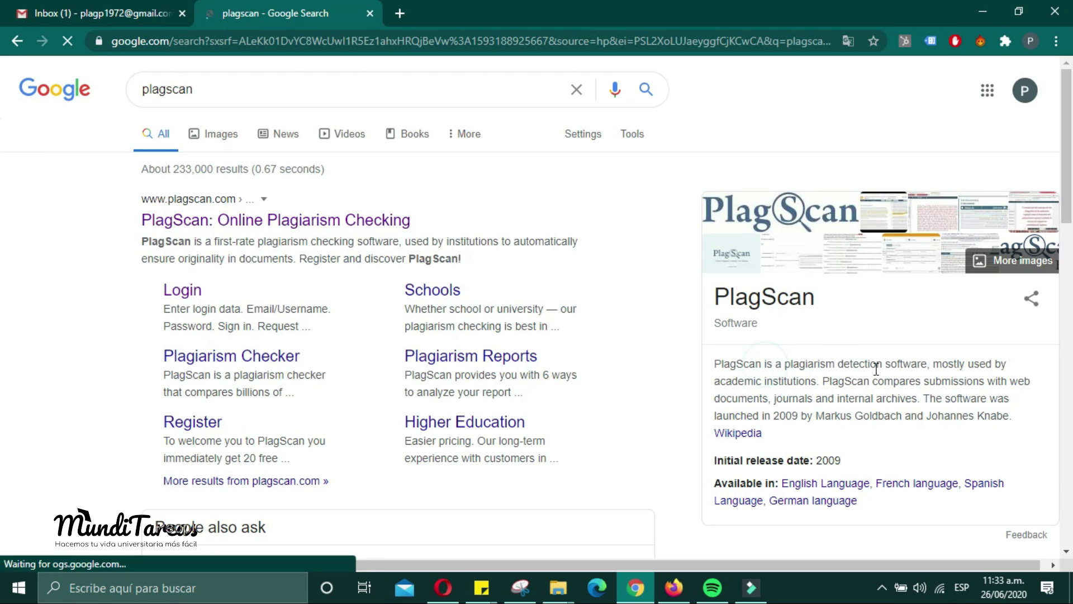
pyautogui.moveTo(764, 364); pyautogui.dragTo(927, 367)
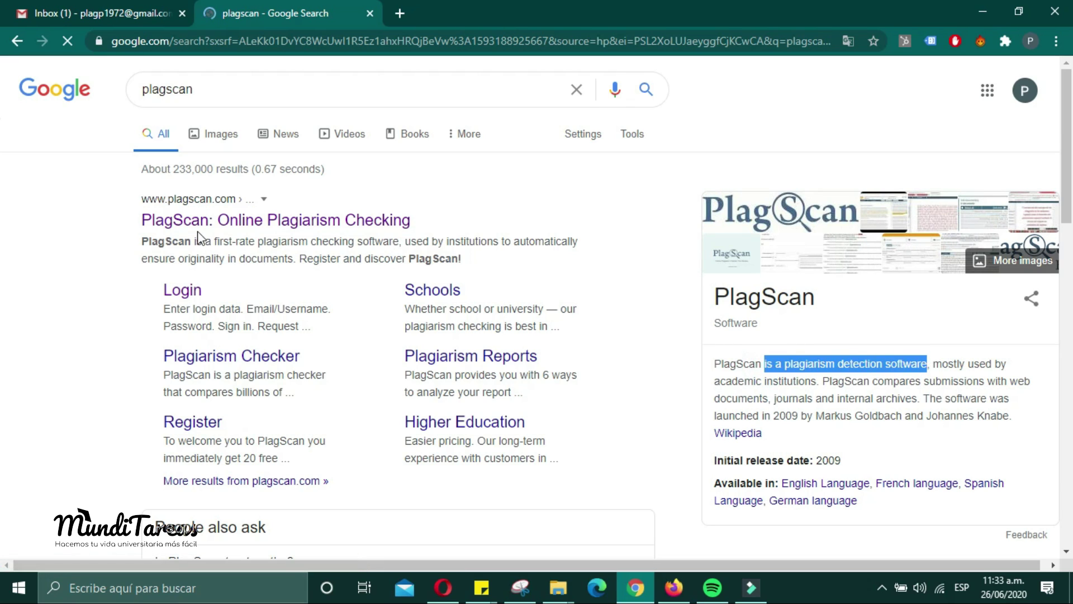
pyautogui.click(216, 227)
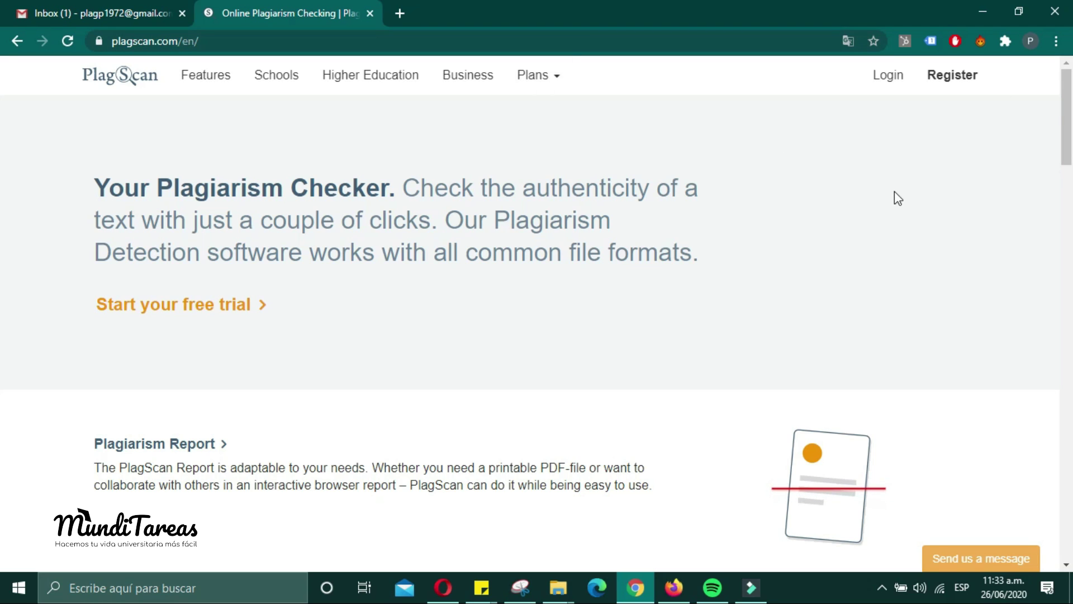
pyautogui.click(960, 81)
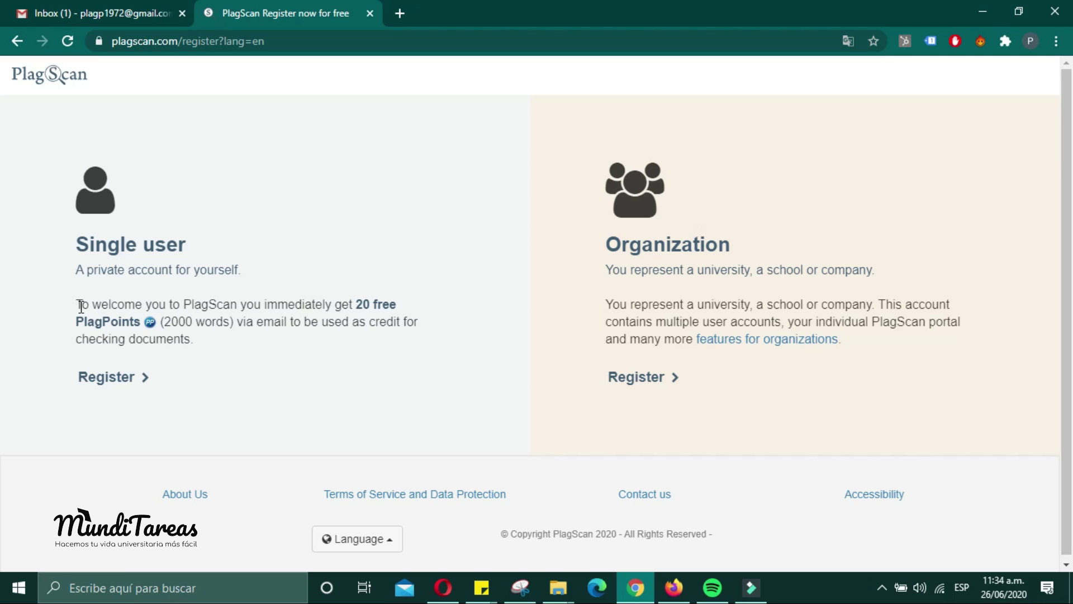
# Read the single-user offer and register a single-user account using the listed Google account
pyautogui.moveTo(82, 306); pyautogui.dragTo(359, 319)
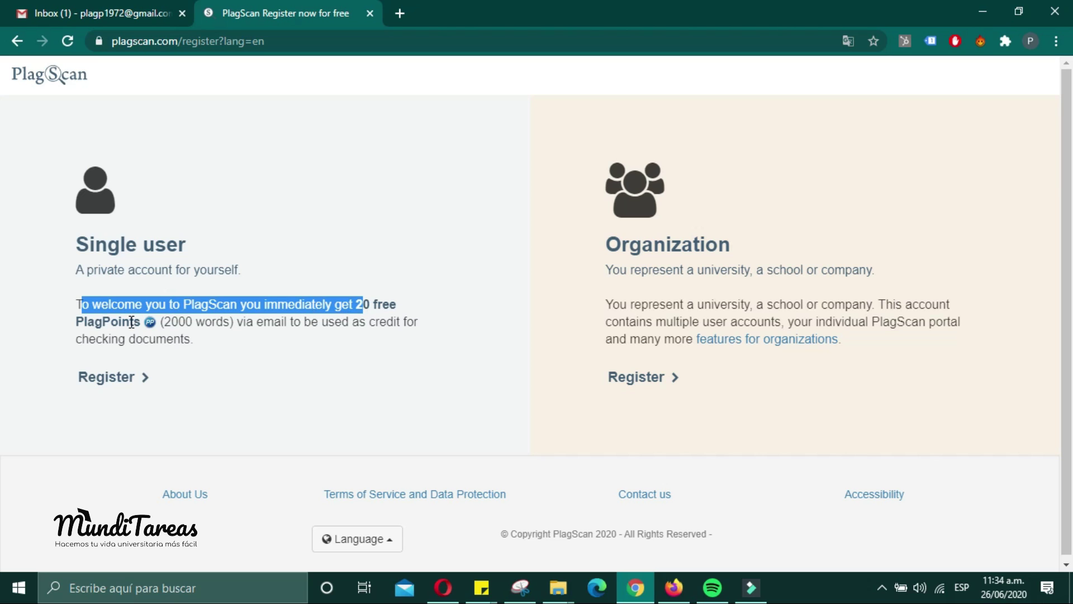
pyautogui.click(169, 324)
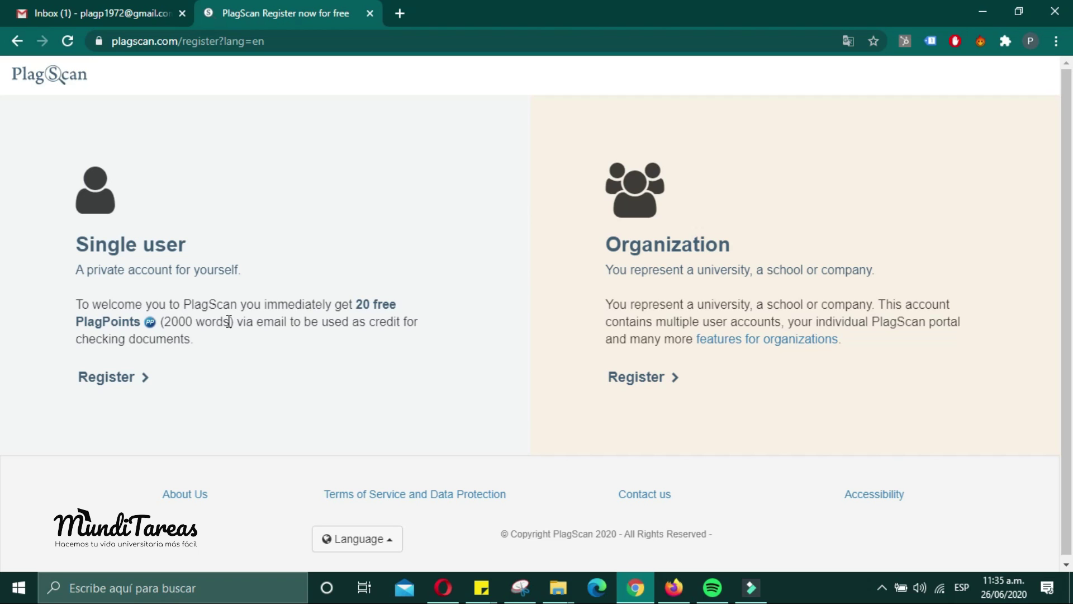
pyautogui.click(121, 372)
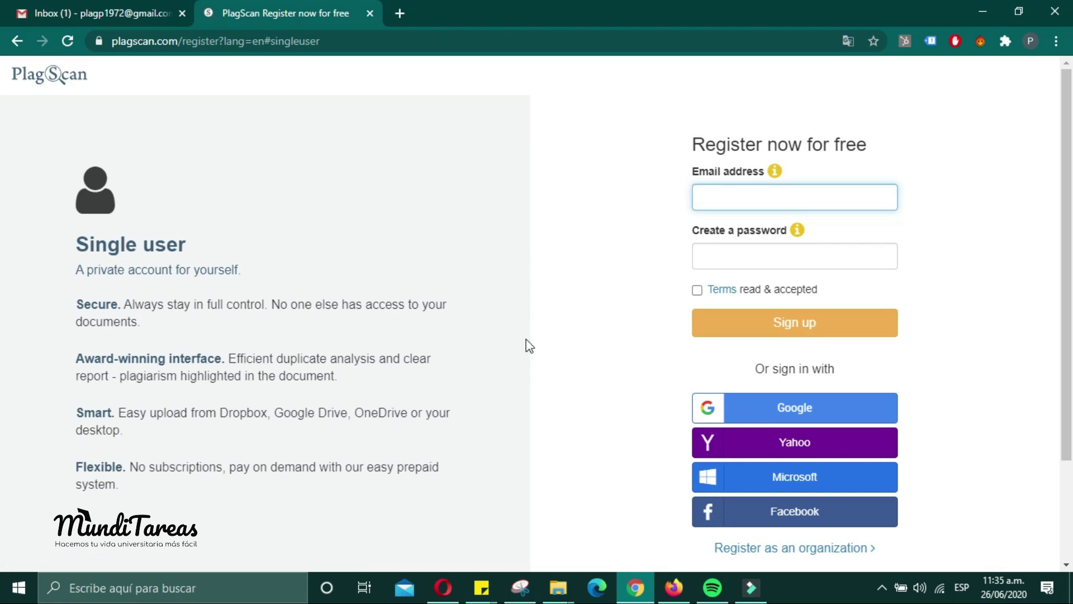
pyautogui.click(811, 414)
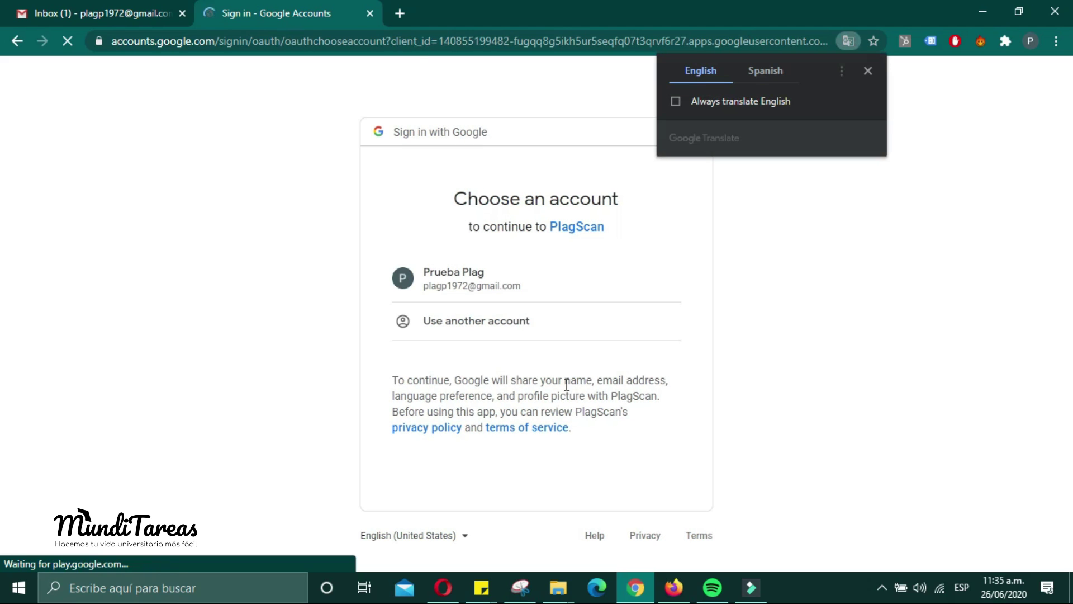
pyautogui.click(474, 274)
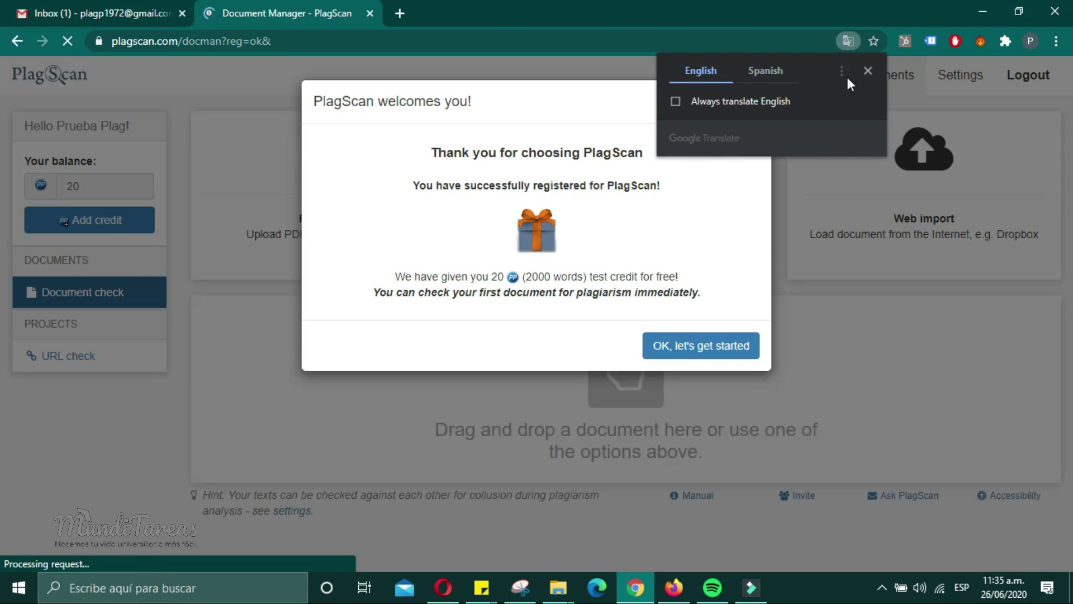
# Dismiss the translation prompt, read the free test credit details, and close the PlagScan welcome message
pyautogui.click(868, 71)
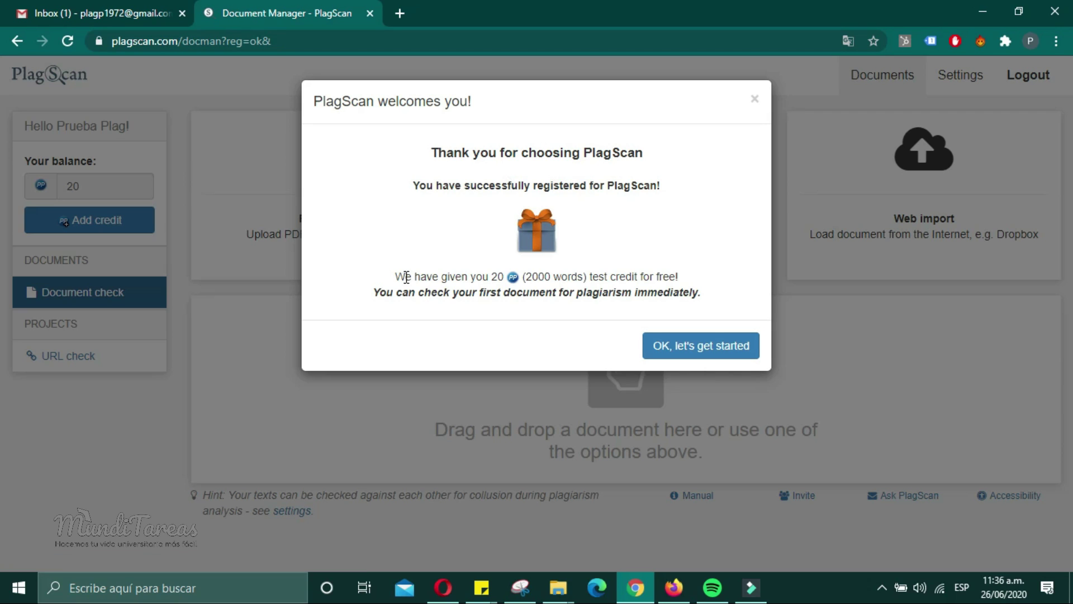
pyautogui.moveTo(399, 276); pyautogui.dragTo(536, 280)
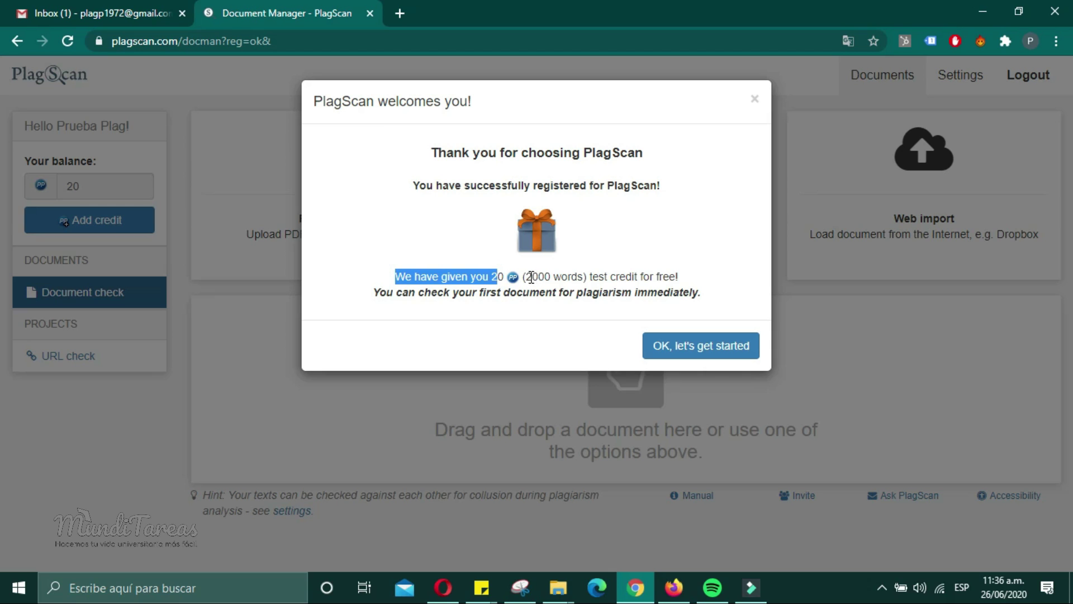
pyautogui.moveTo(526, 278); pyautogui.dragTo(583, 282)
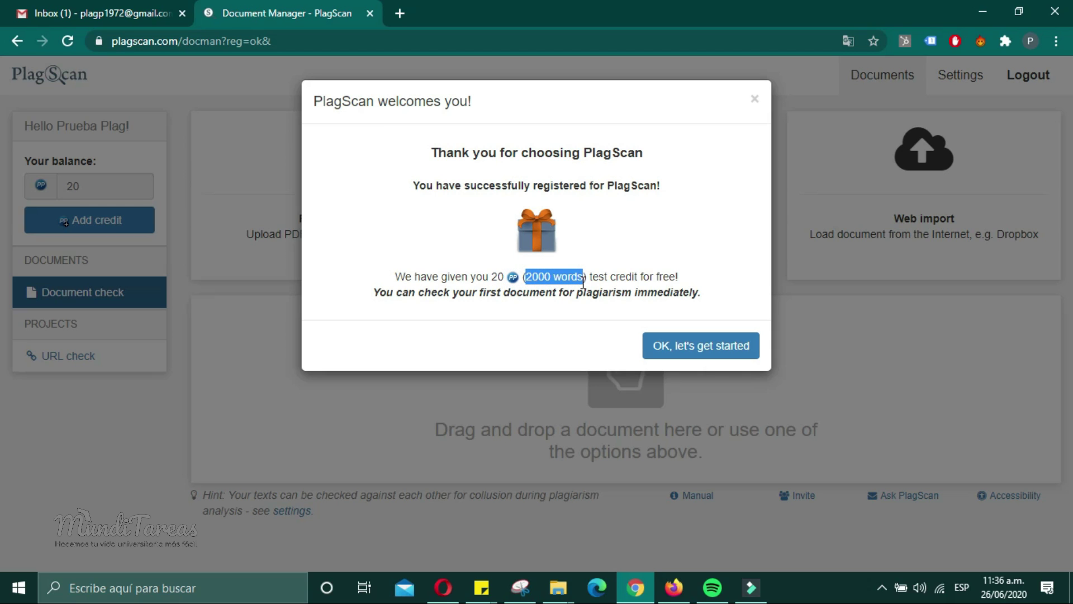
pyautogui.press('Escape')
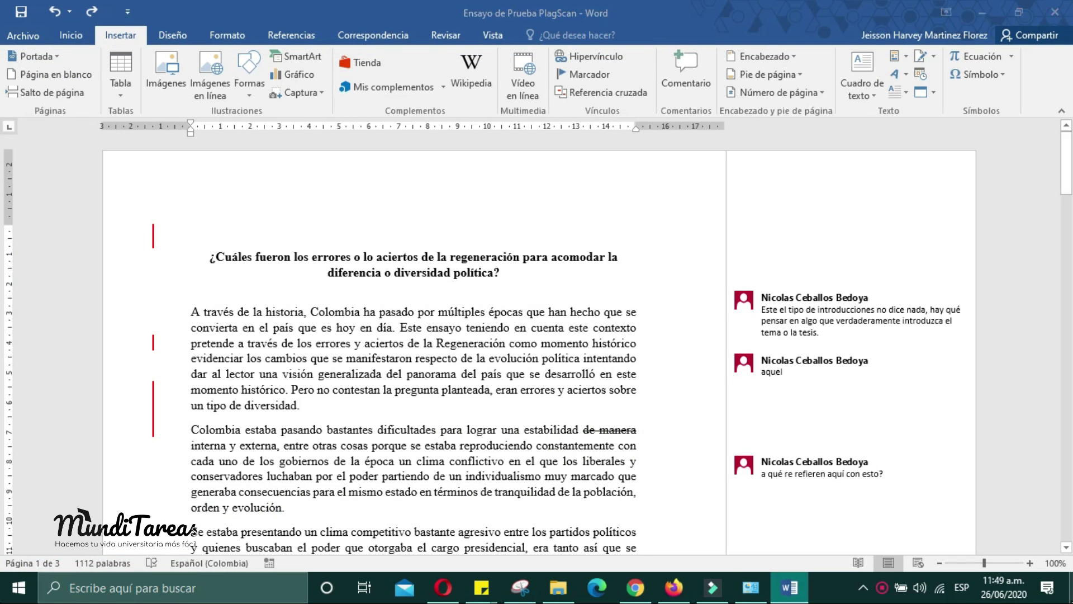
# Locate the file Ensayo de Prueba PlagScan on the desktop and return to its open document in Word
pyautogui.click(1070, 593)
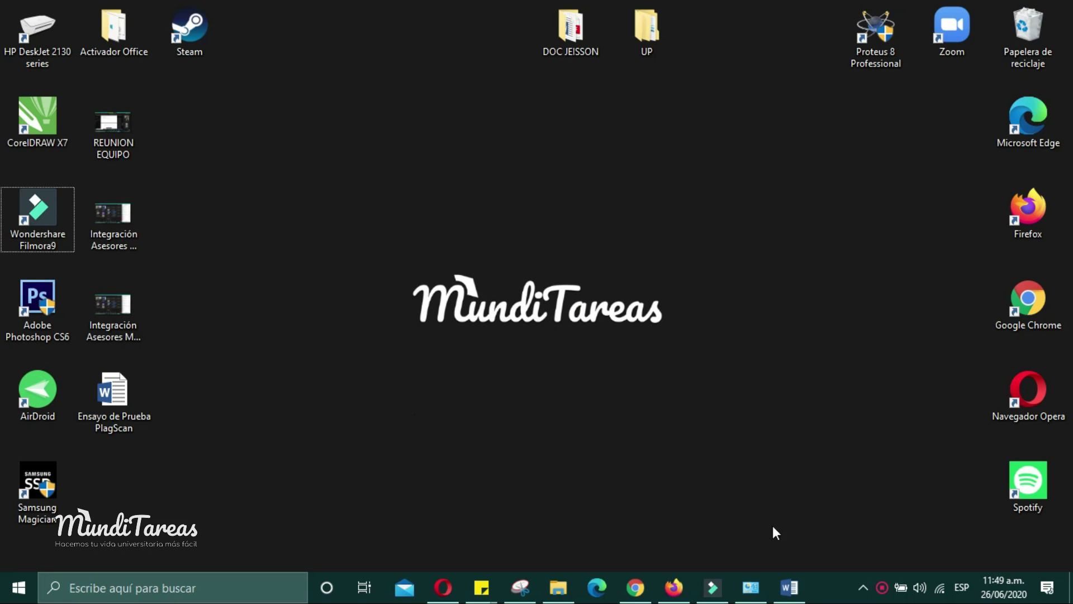
pyautogui.click(216, 386)
pyautogui.click(141, 385)
pyautogui.click(218, 386)
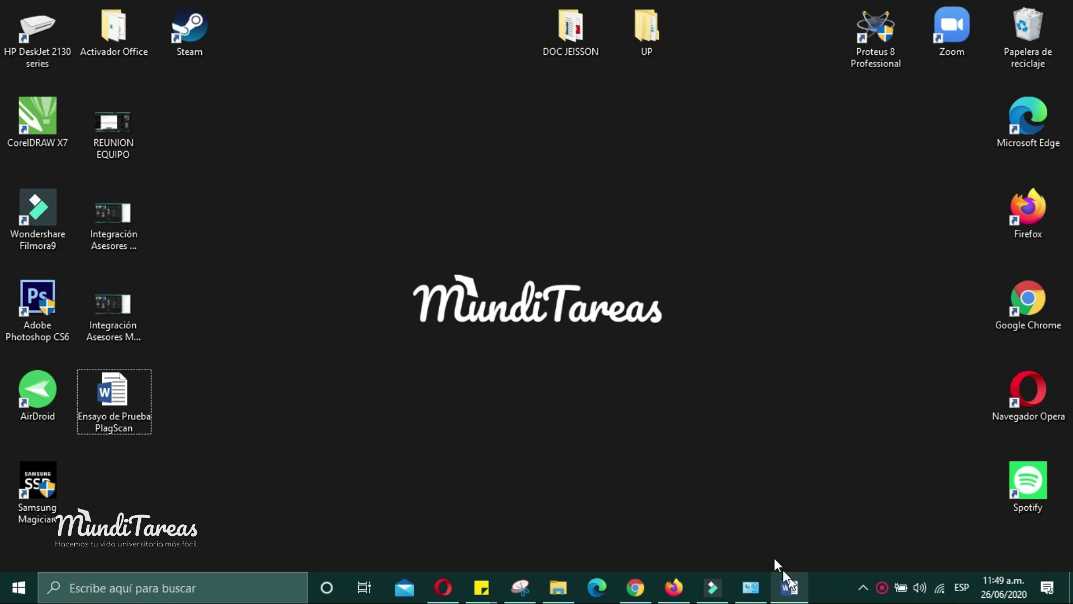
pyautogui.moveTo(790, 584)
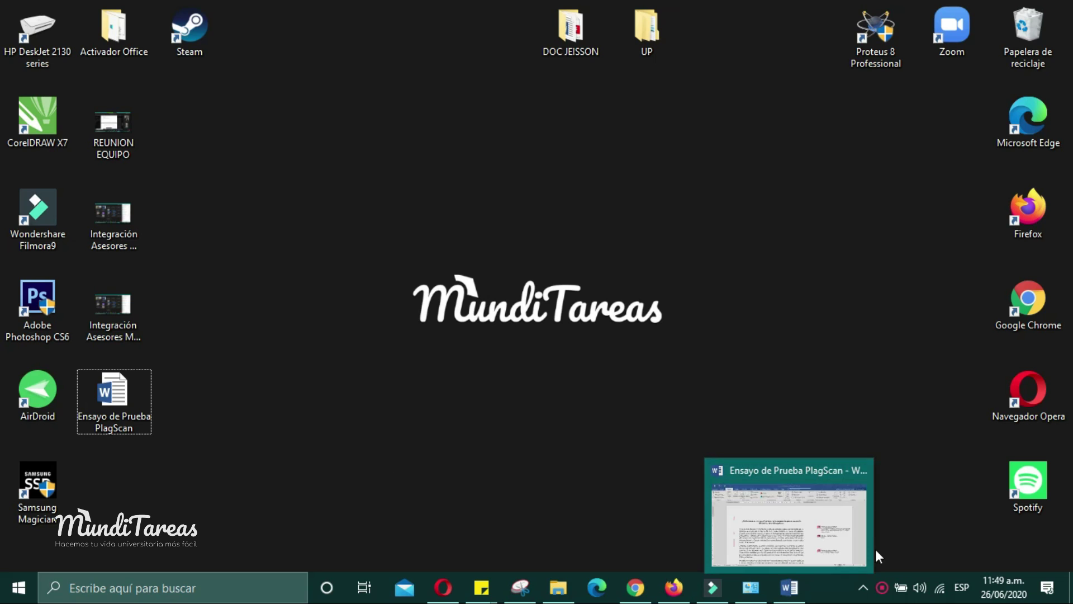
pyautogui.click(800, 598)
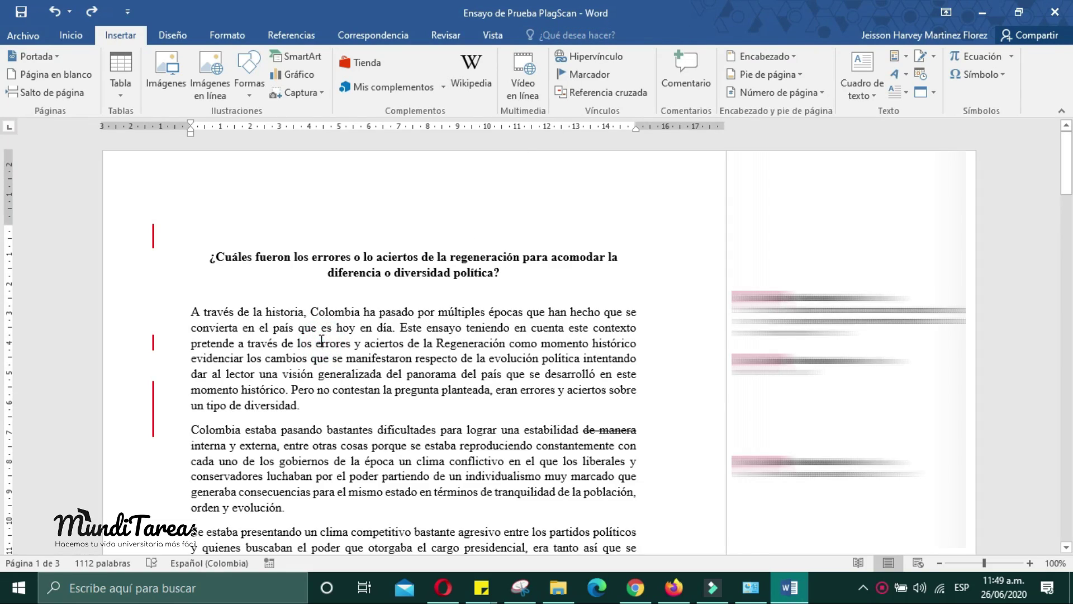
# Look through the whole essay, from the opening paragraphs to the bibliography and back to the title
pyautogui.scroll(-20, 322, 340)
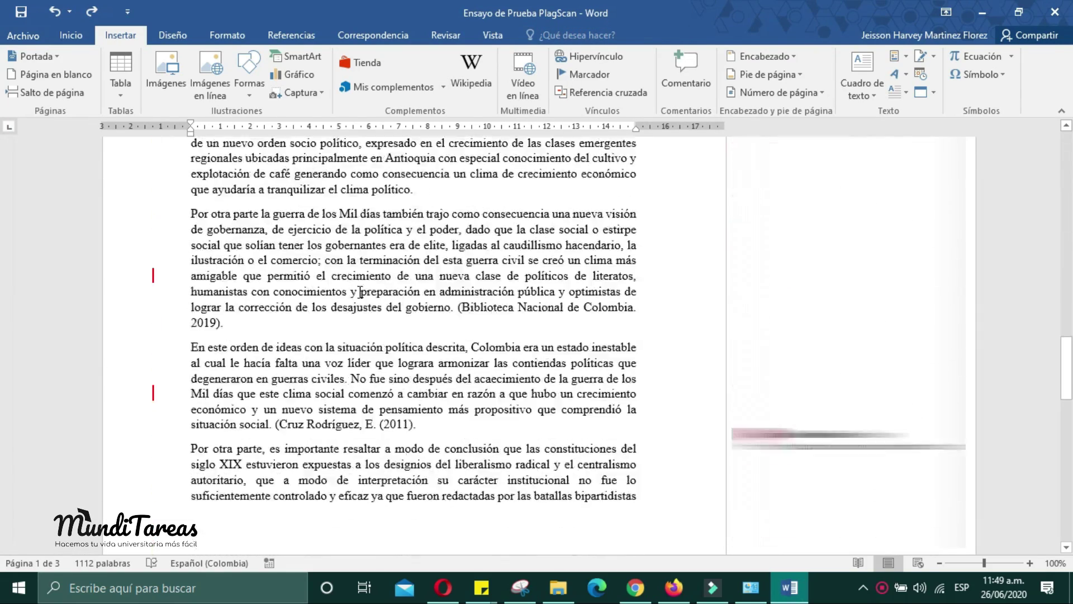
pyautogui.scroll(-15, 360, 291)
pyautogui.scroll(5, 391, 313)
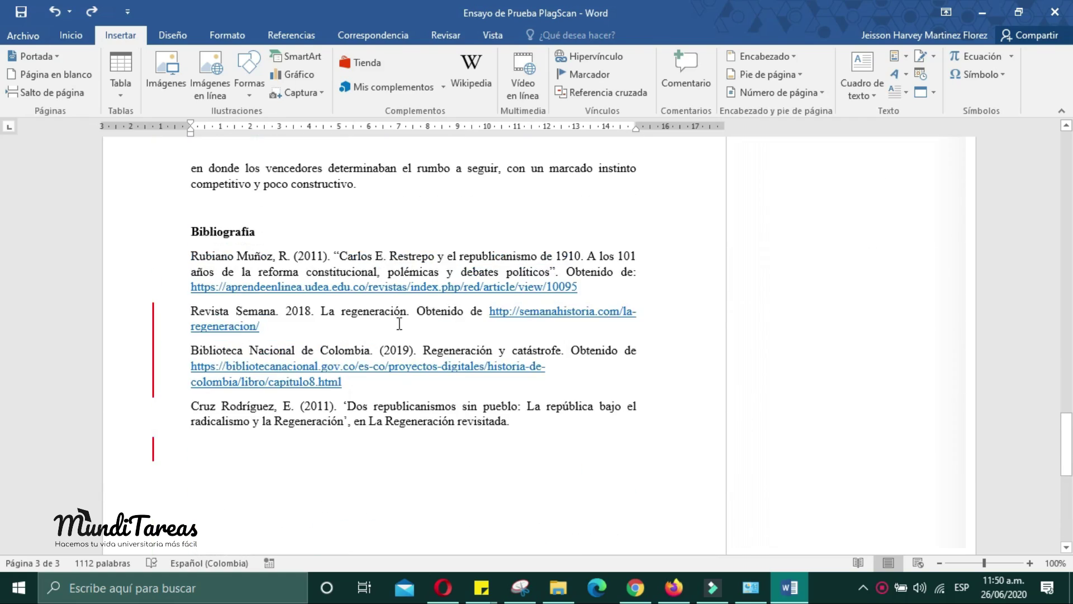
pyautogui.scroll(8, 399, 323)
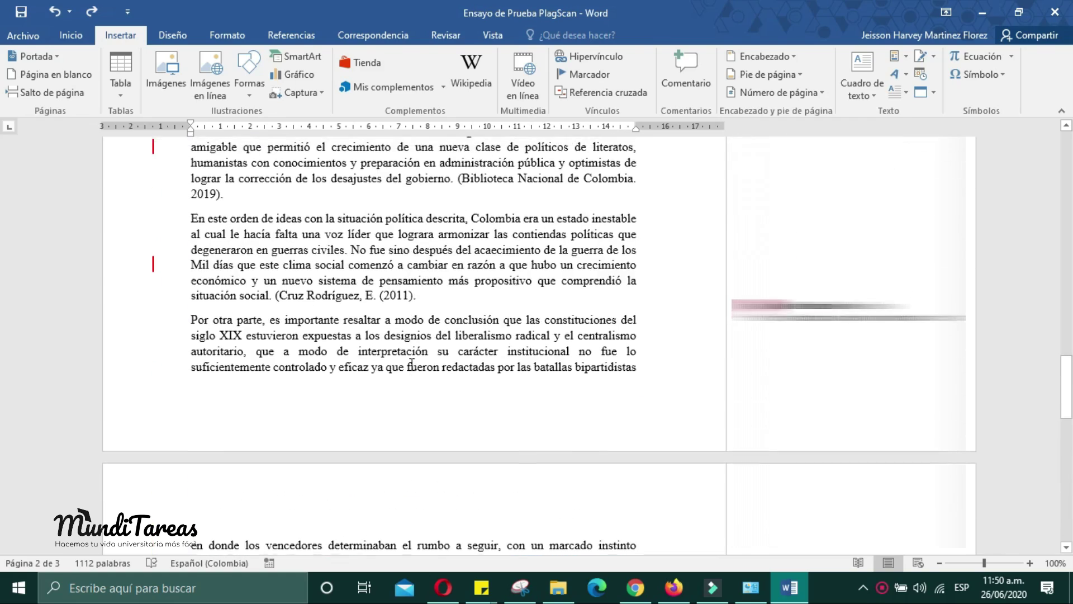
pyautogui.scroll(5, 412, 364)
pyautogui.scroll(-10, 414, 367)
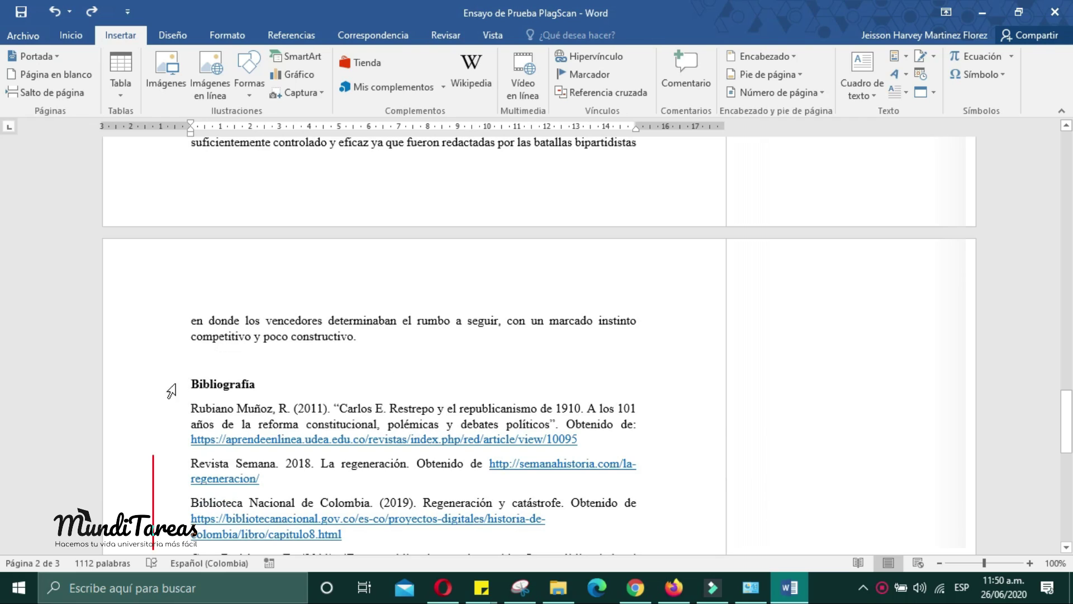
pyautogui.scroll(7, 350, 381)
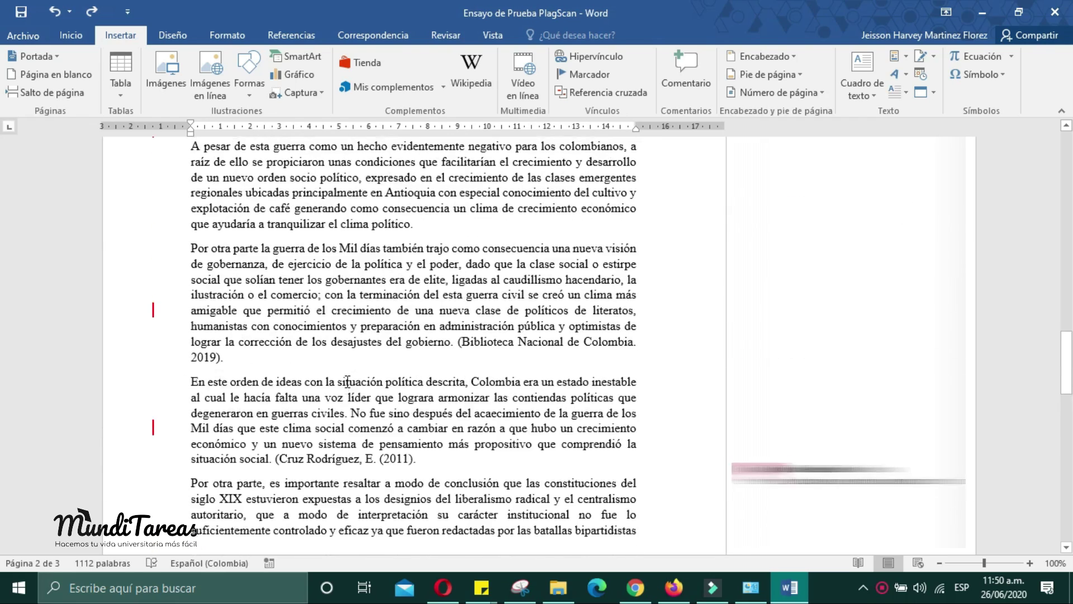
pyautogui.scroll(20, 347, 381)
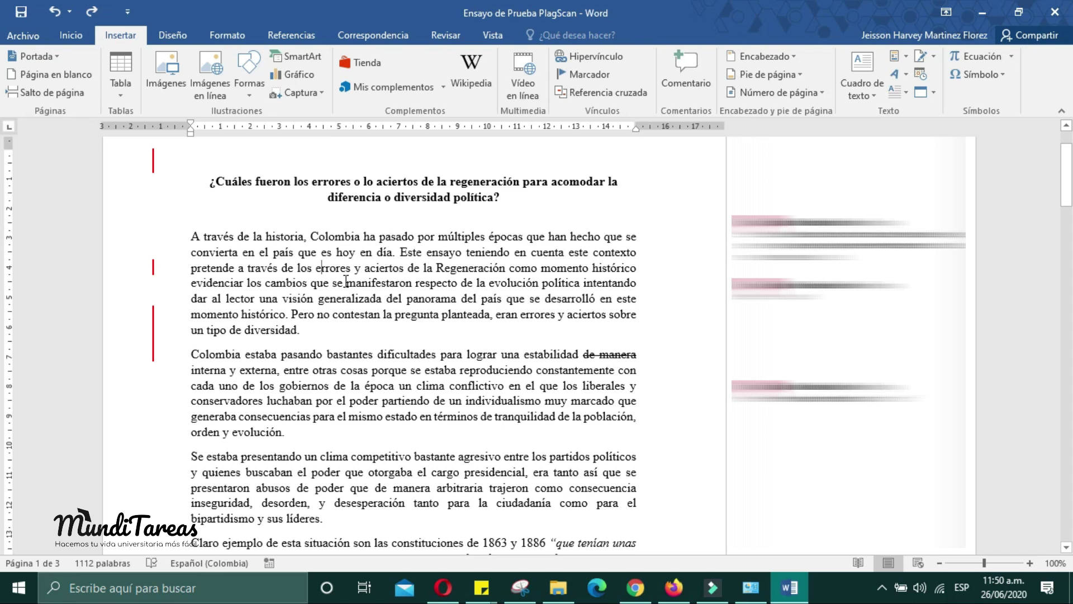
# Save the essay document in Word and switch to PlagScan's document manager in Chrome
pyautogui.click(635, 587)
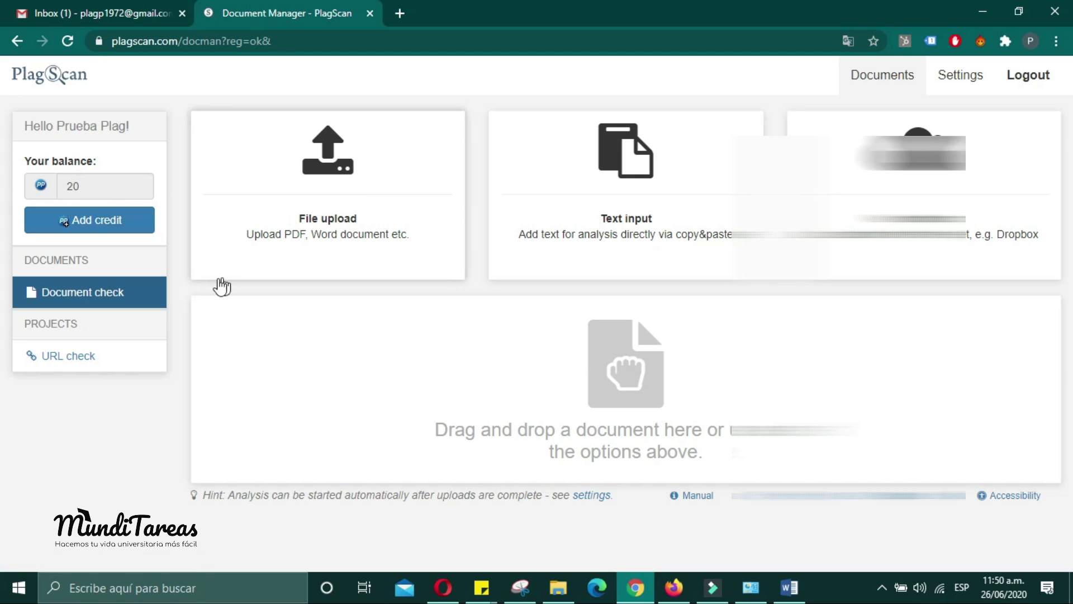
pyautogui.click(982, 11)
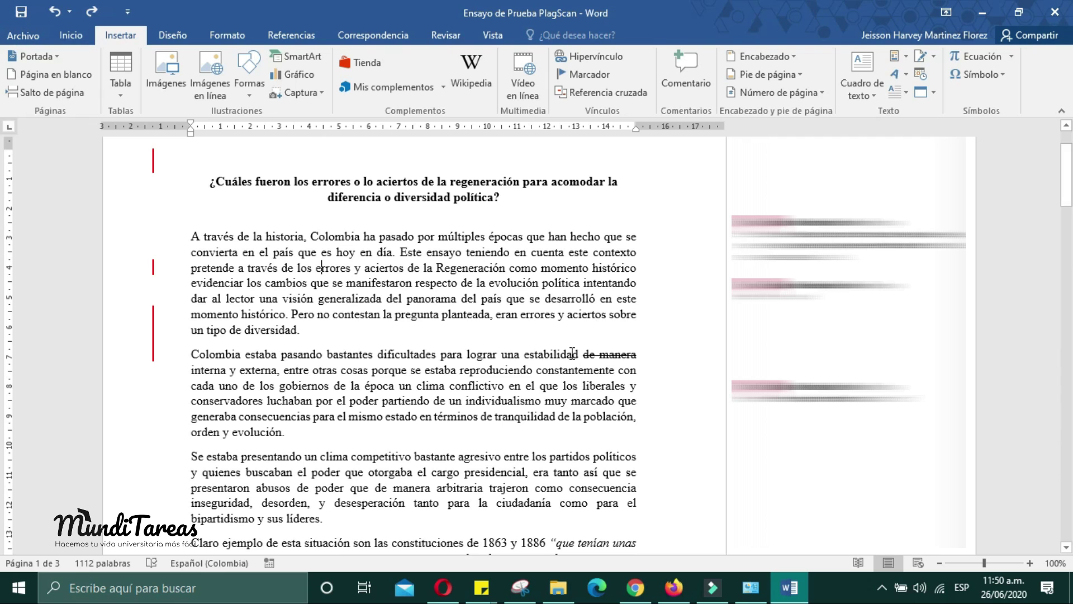
pyautogui.click(22, 14)
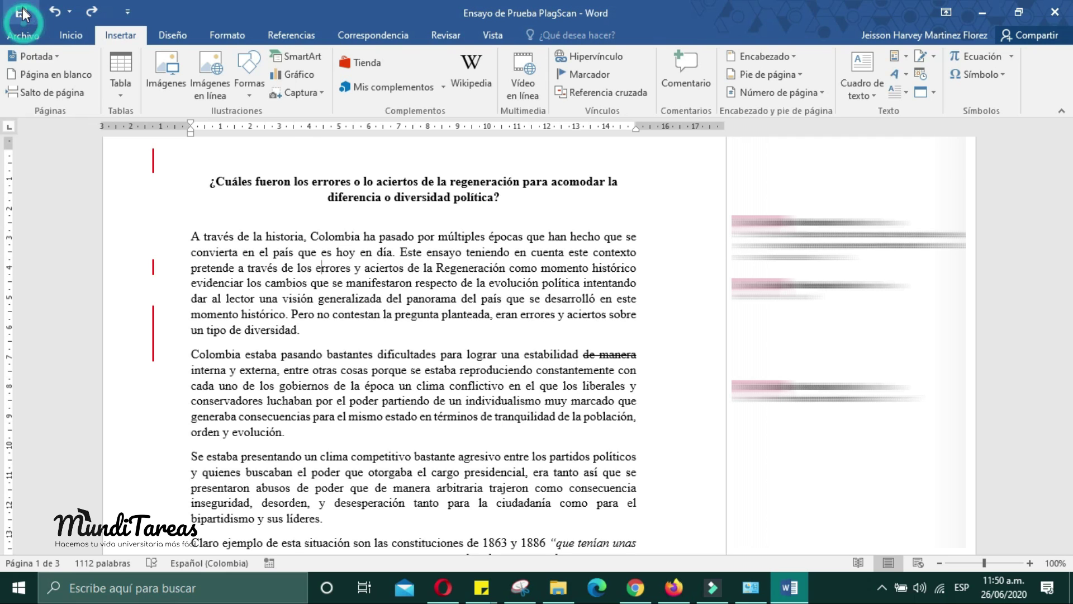
pyautogui.click(635, 587)
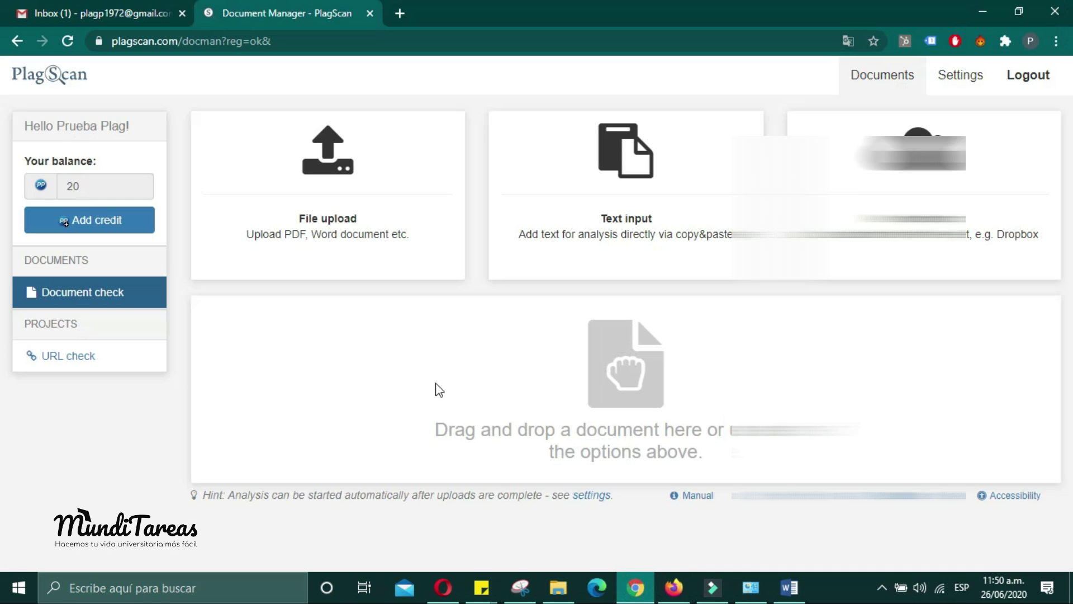
# Upload the file Ensayo de Prueba PlagScan from the Escritorio folder to PlagScan
pyautogui.click(325, 187)
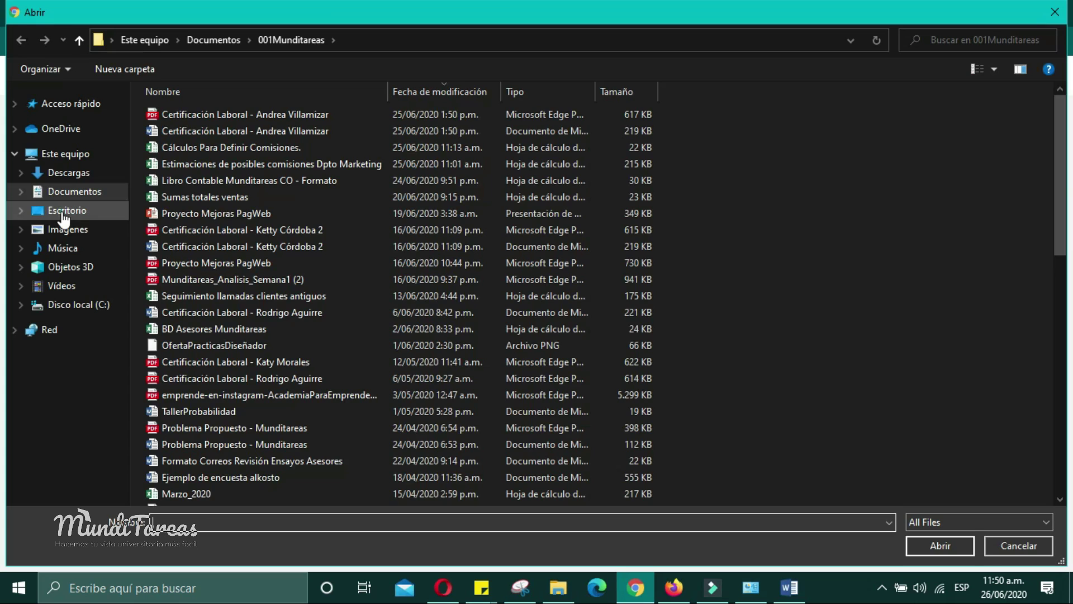
pyautogui.click(64, 216)
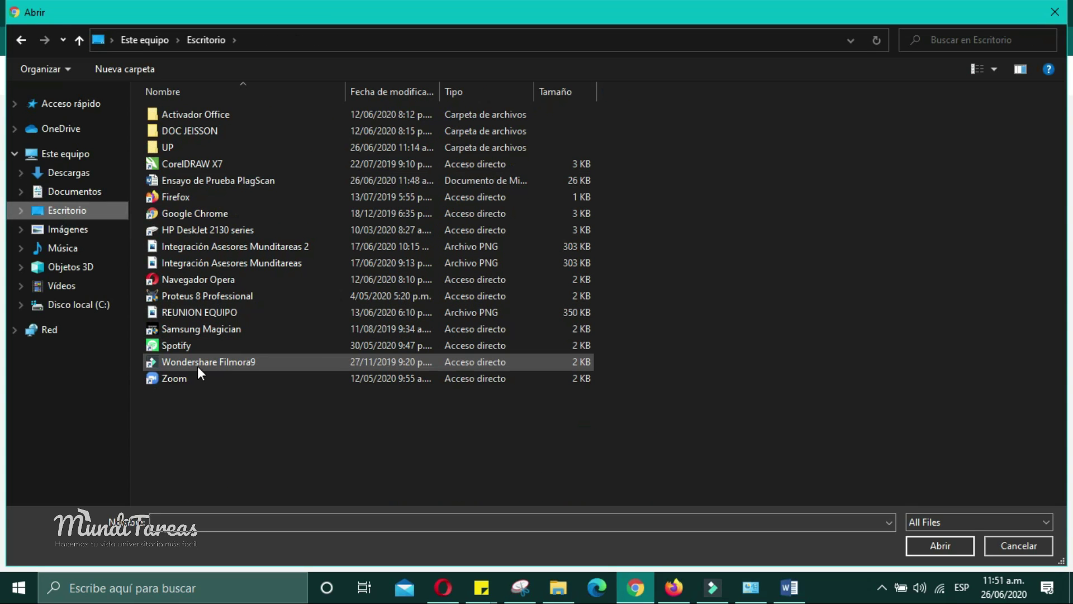
pyautogui.click(243, 182)
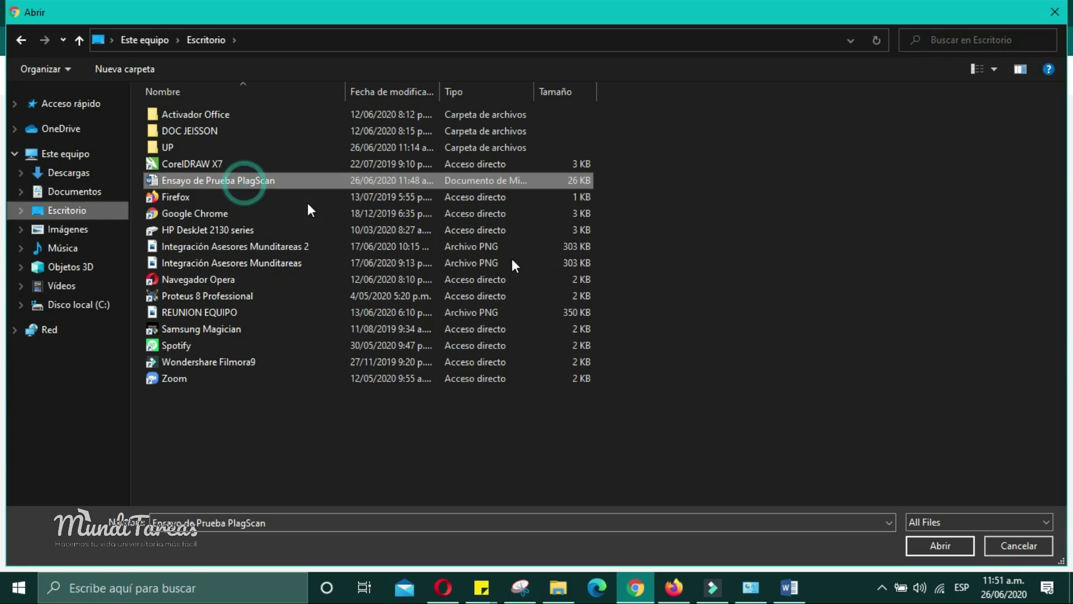
pyautogui.click(937, 541)
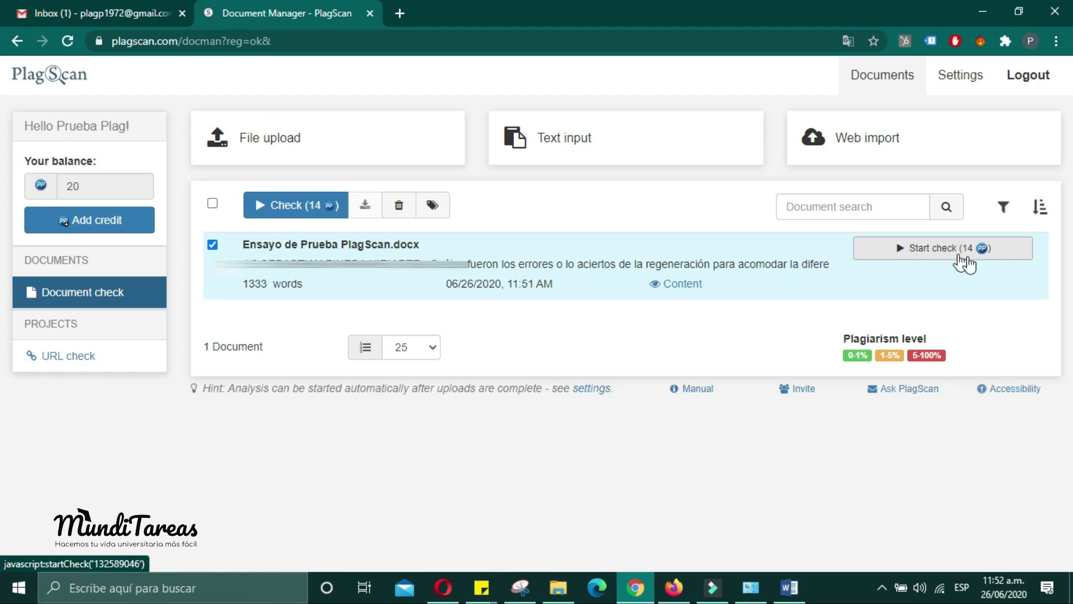
# Run the plagiarism check on Ensayo de Prueba PlagScan.docx and open its report to examine the highlighted passages
pyautogui.click(922, 251)
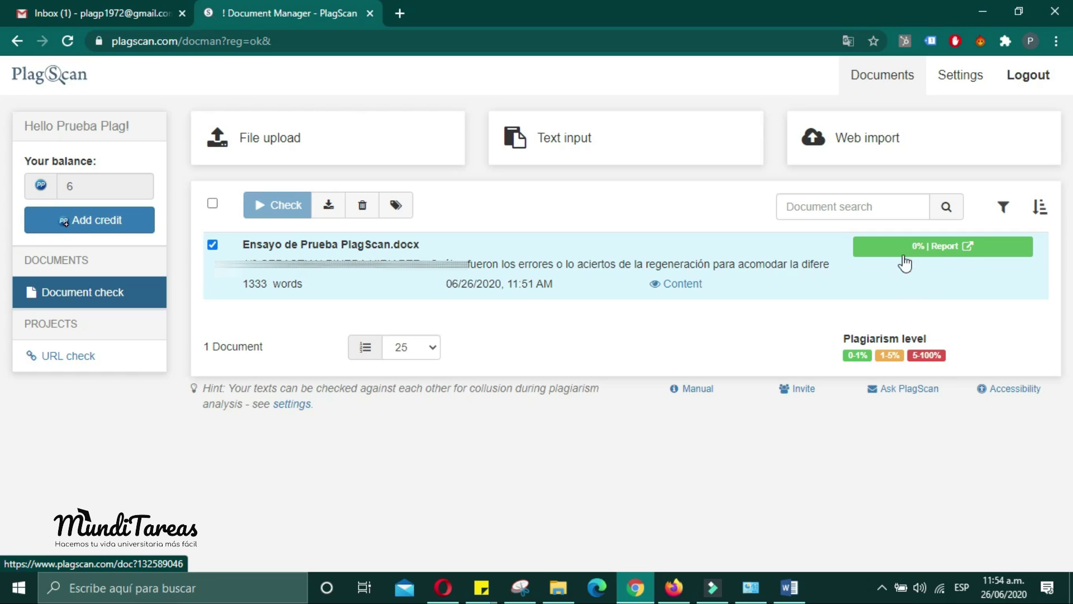
pyautogui.click(968, 251)
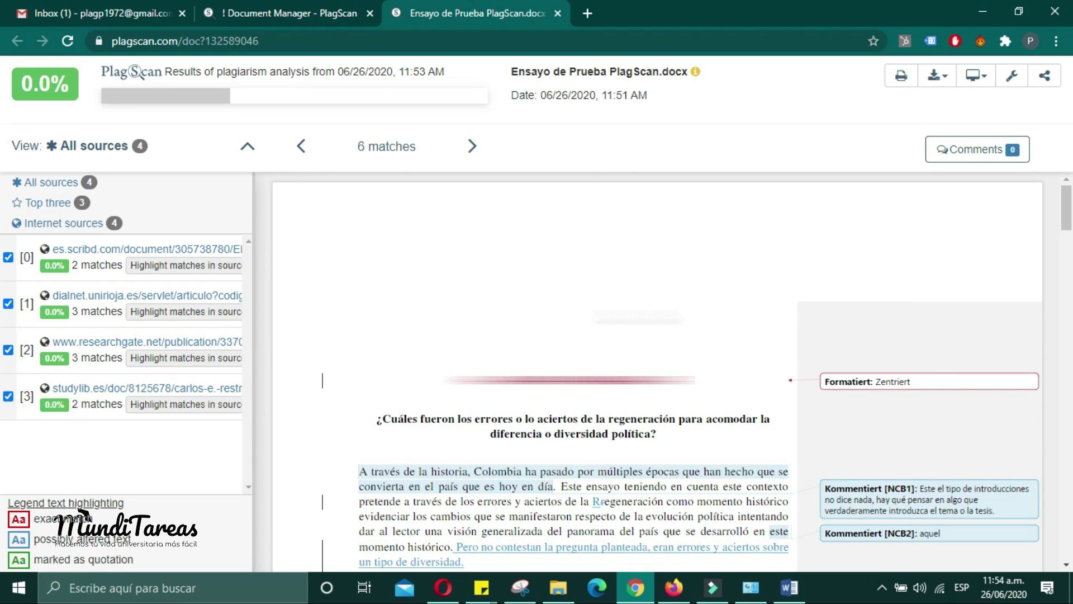
pyautogui.scroll(-4, 657, 371)
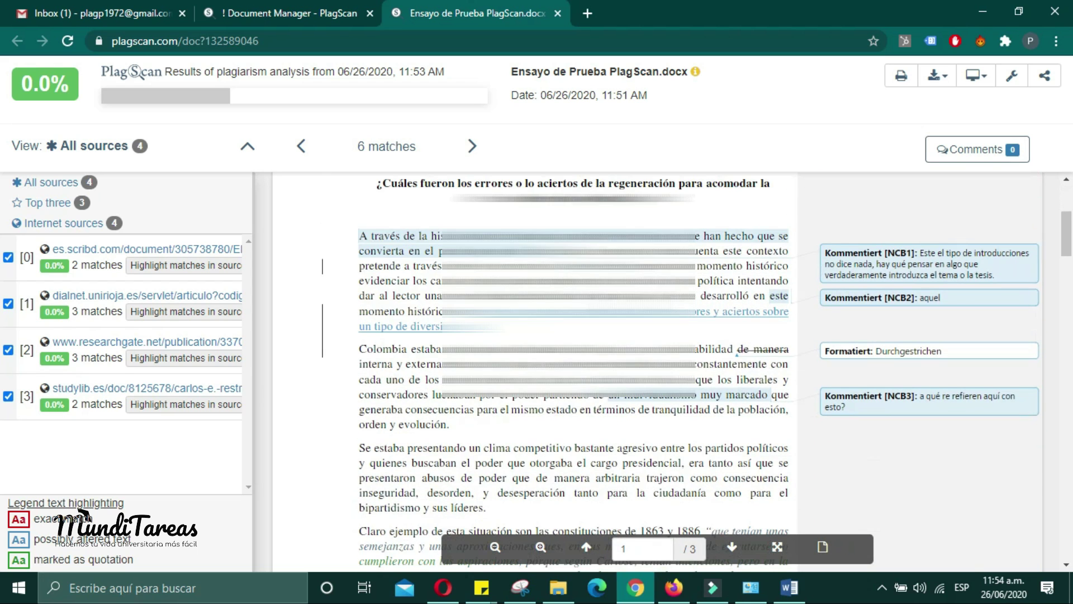
pyautogui.scroll(-2, 576, 372)
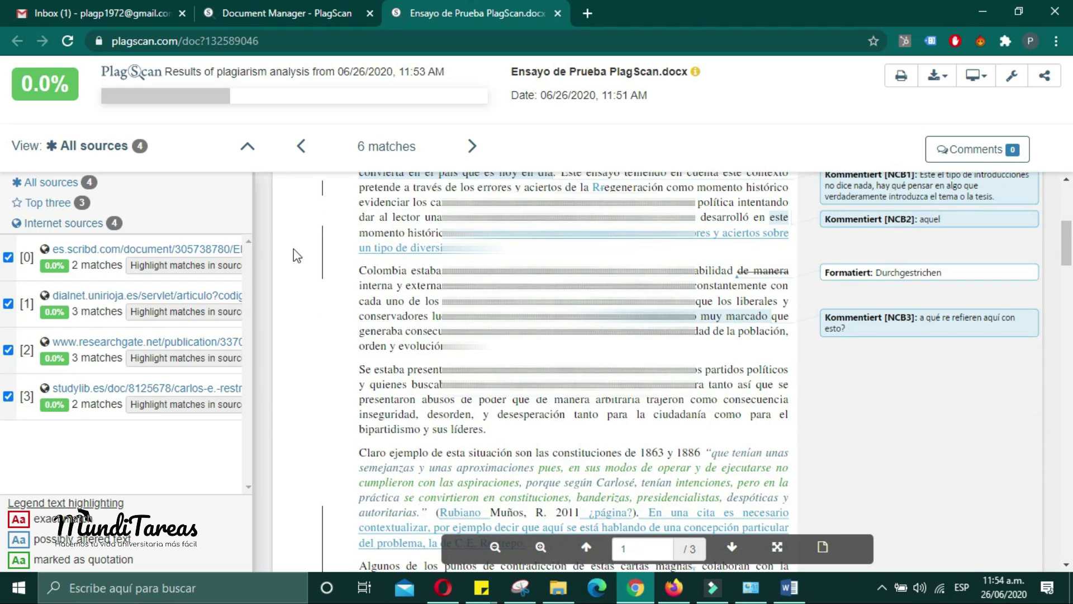
# Examine the essay's title and opening paragraphs in the report, selecting the unmarked passage that starts with "pretende a través de los errores"
pyautogui.scroll(3, 294, 249)
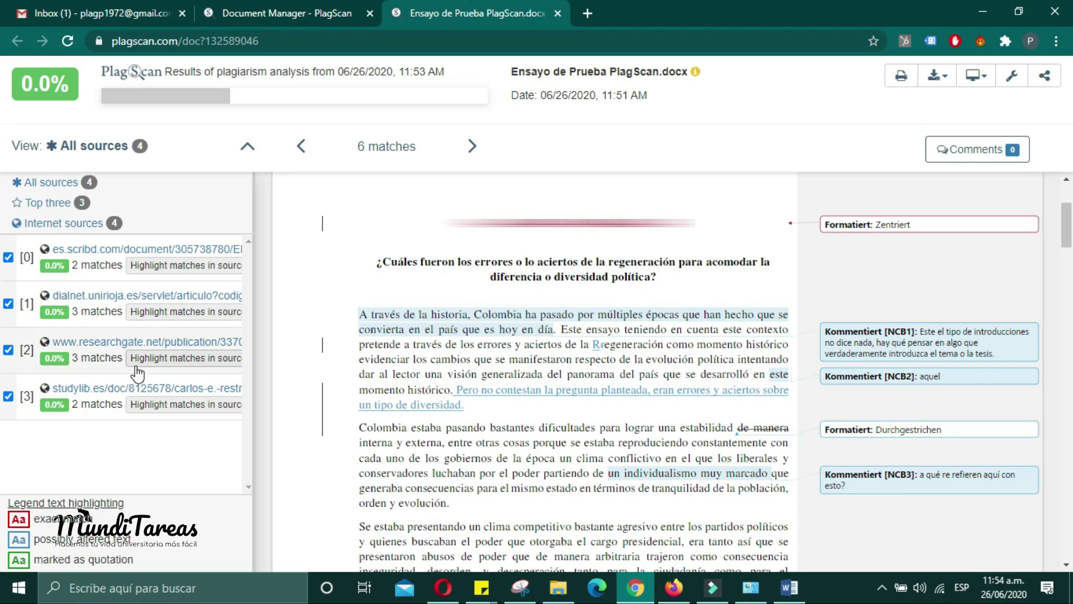
pyautogui.scroll(-3, 398, 393)
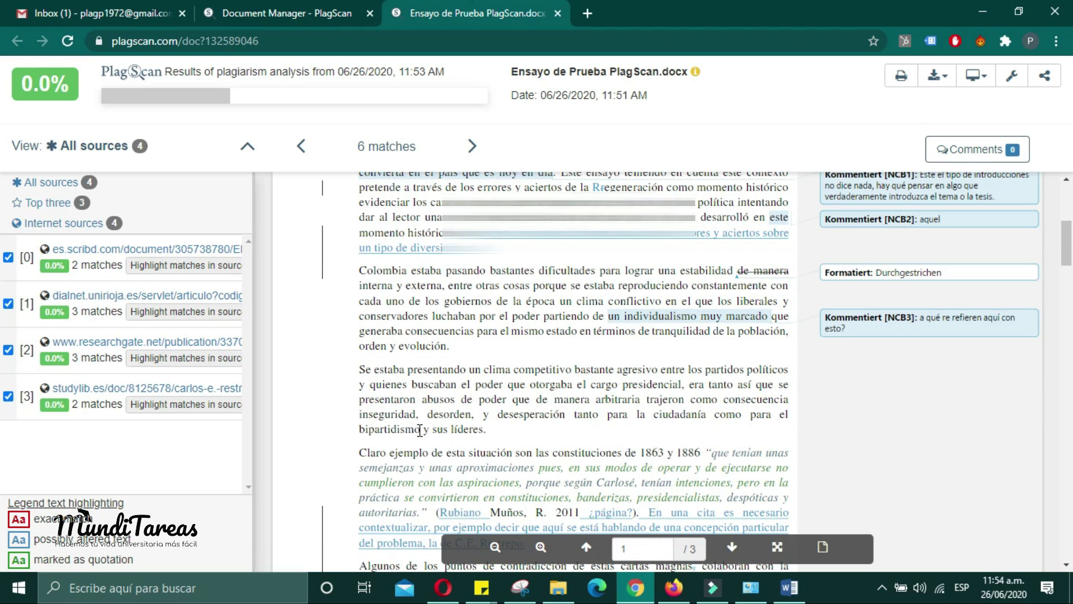
pyautogui.scroll(3, 420, 430)
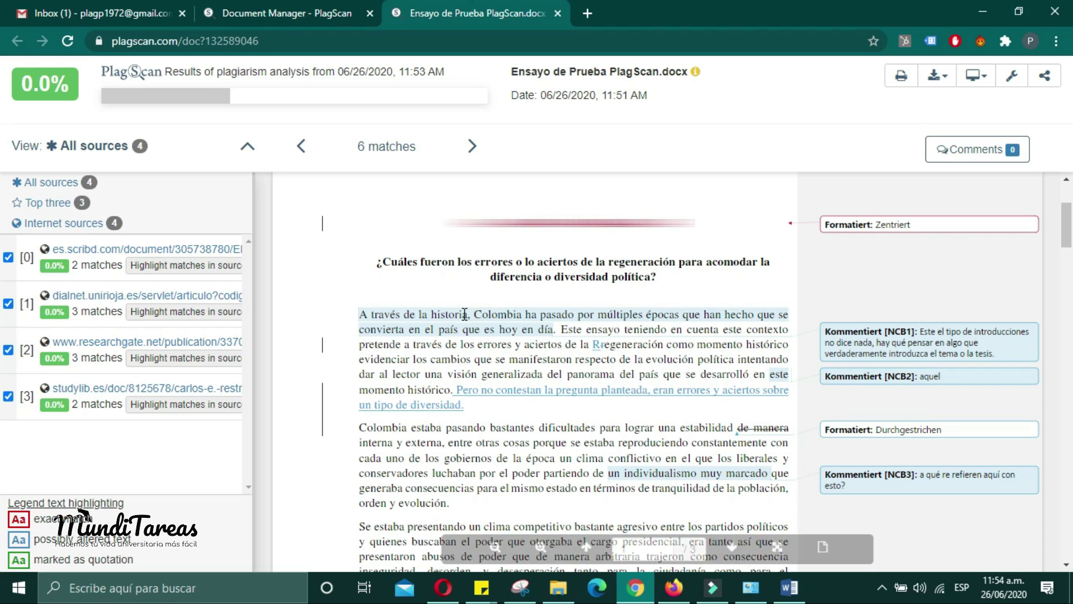
pyautogui.scroll(-2, 478, 317)
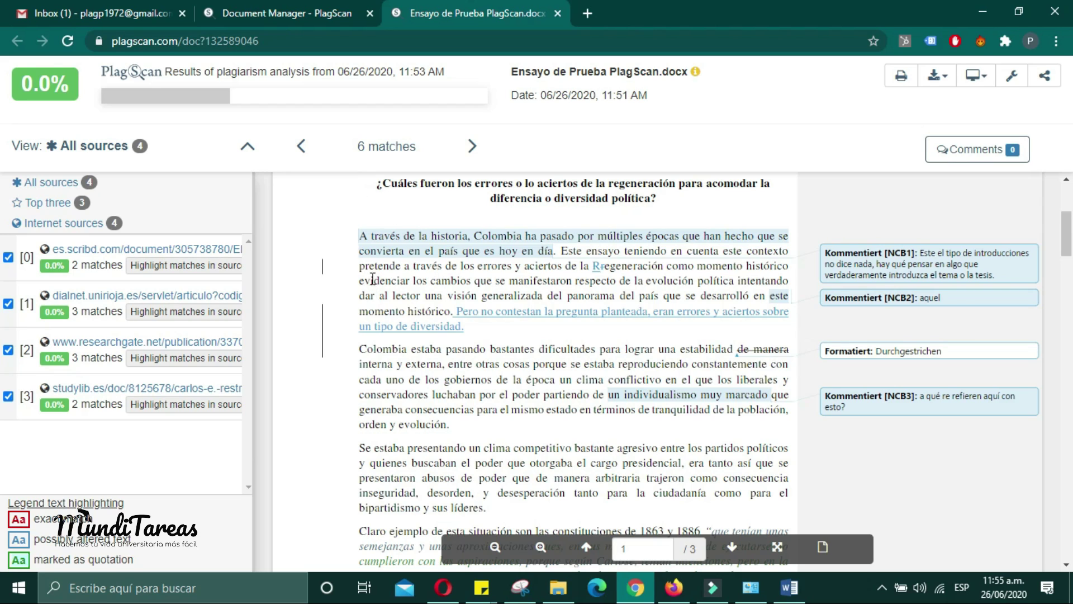
pyautogui.moveTo(363, 271); pyautogui.dragTo(443, 302)
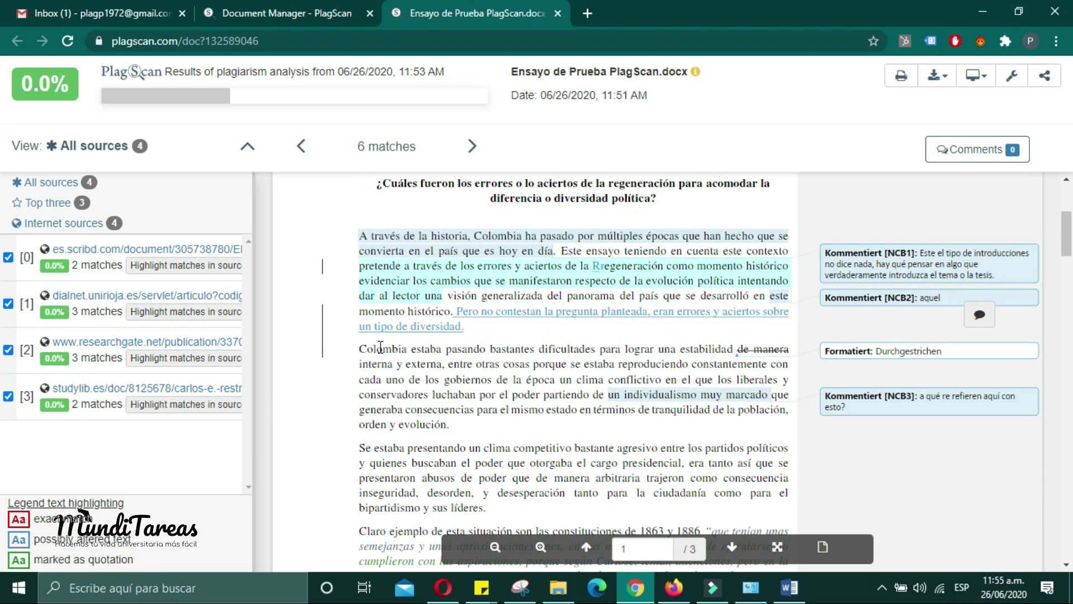
# Enlarge the report and select the quotation starting "en cuanto a la soberanía" for inspection, then clear the selection and restore the smaller view
pyautogui.scroll(-8, 442, 389)
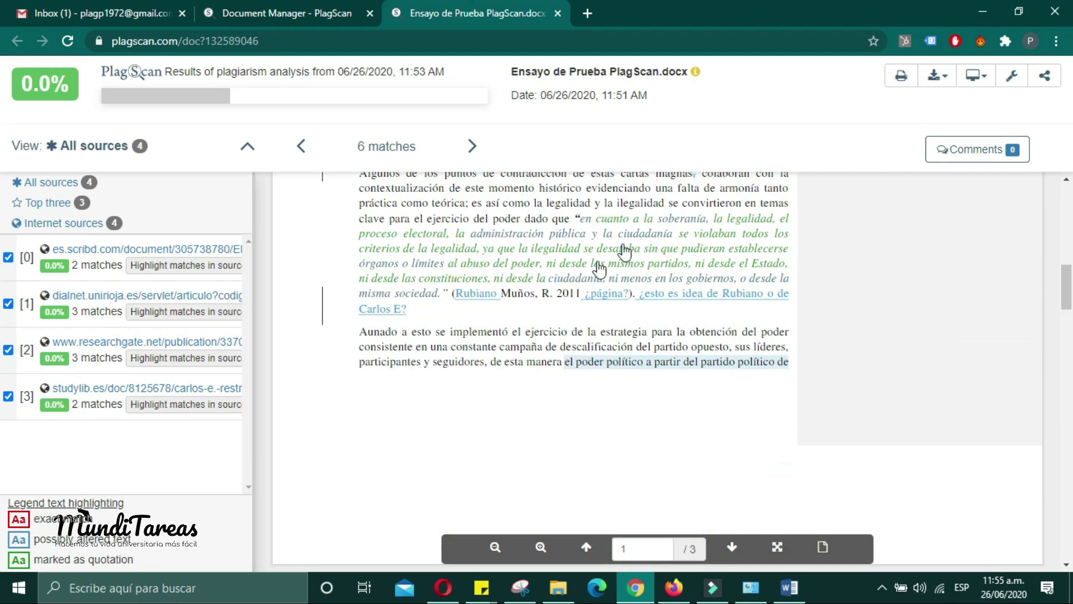
pyautogui.scroll(2, 626, 252)
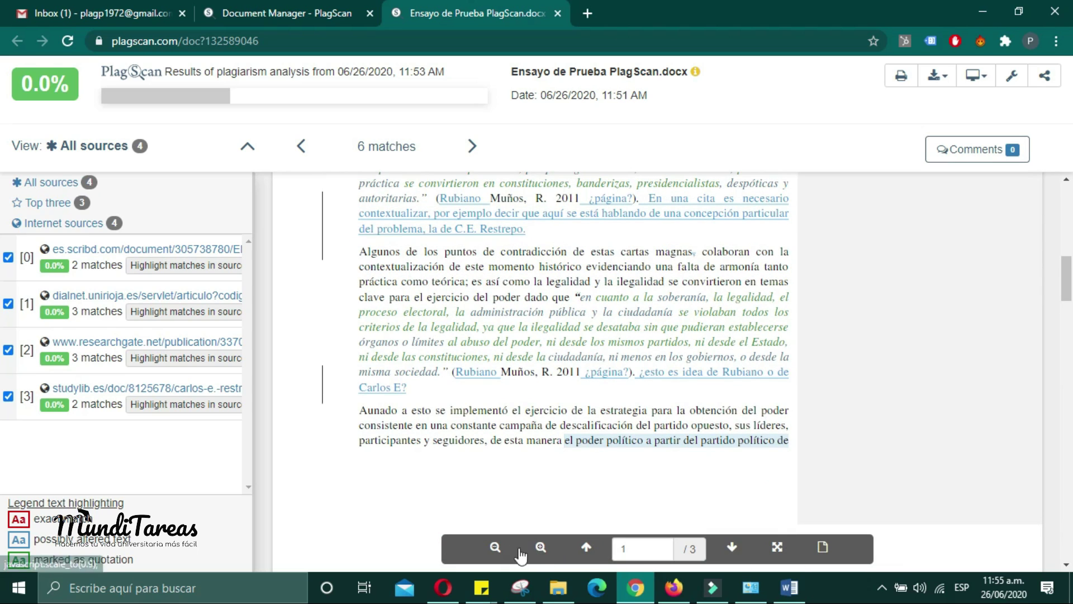
pyautogui.click(540, 546)
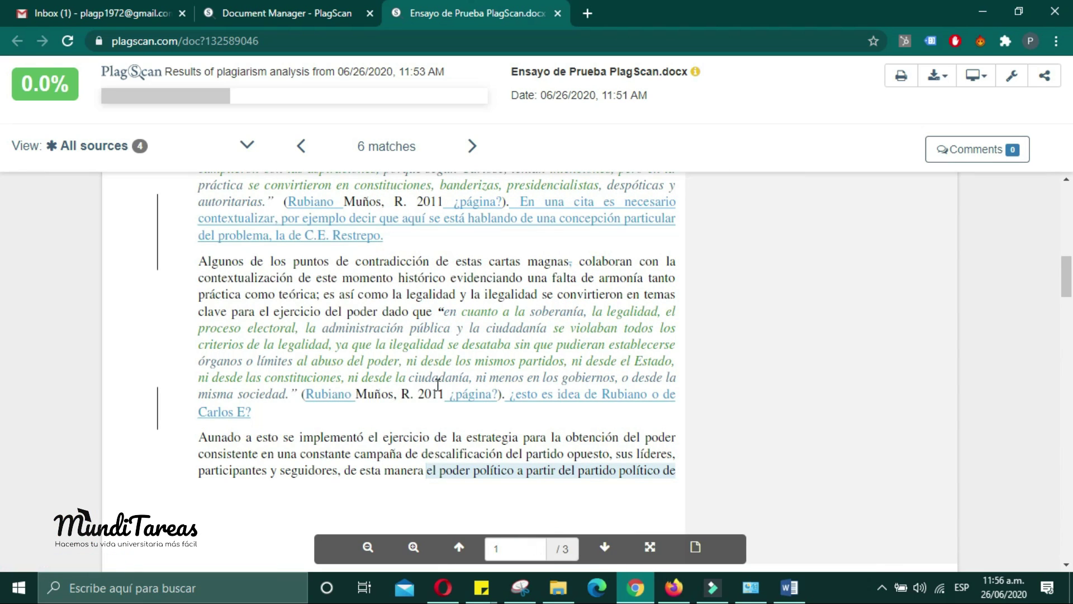
pyautogui.click(438, 309)
pyautogui.moveTo(451, 316); pyautogui.dragTo(502, 400)
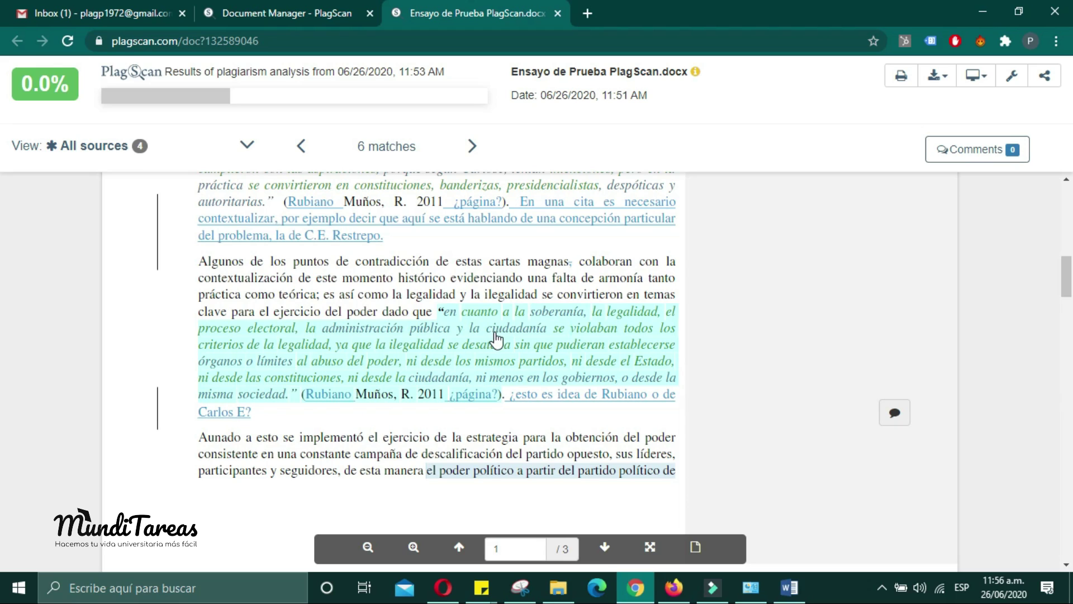
pyautogui.click(382, 422)
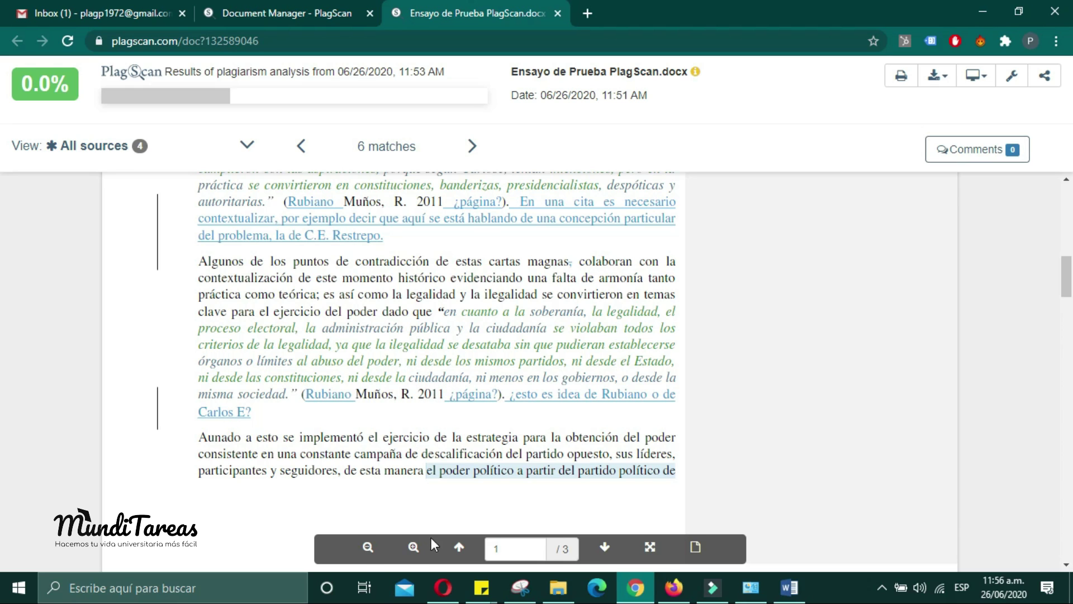
pyautogui.click(368, 548)
# Inspect the marked quotation about the Guerra de los Mil Días on page 2 and open its matching source [1] beside the essay
pyautogui.scroll(-10, 541, 305)
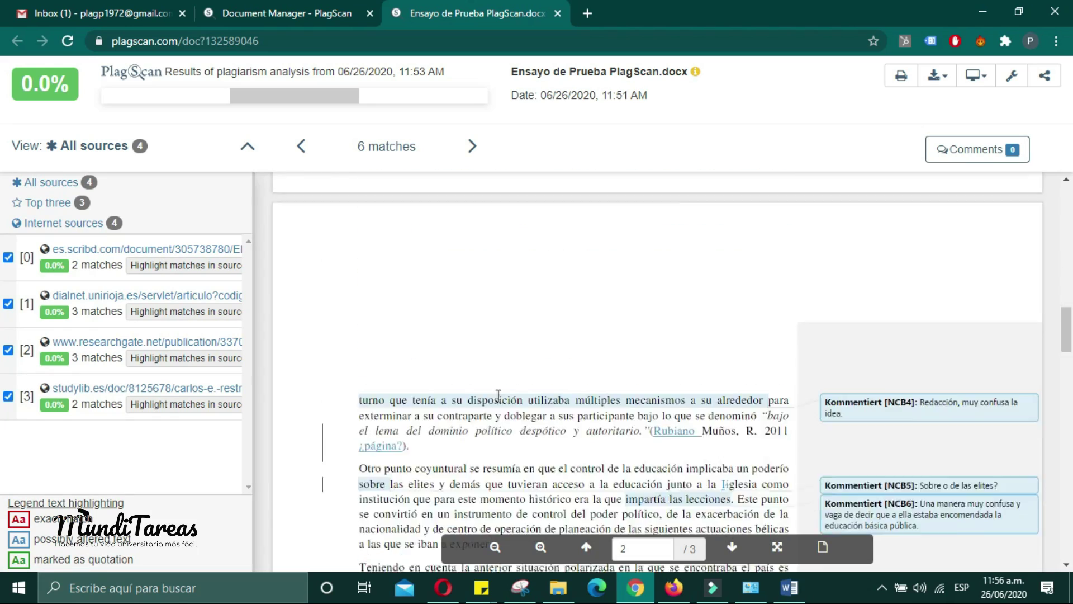
pyautogui.scroll(-8, 541, 304)
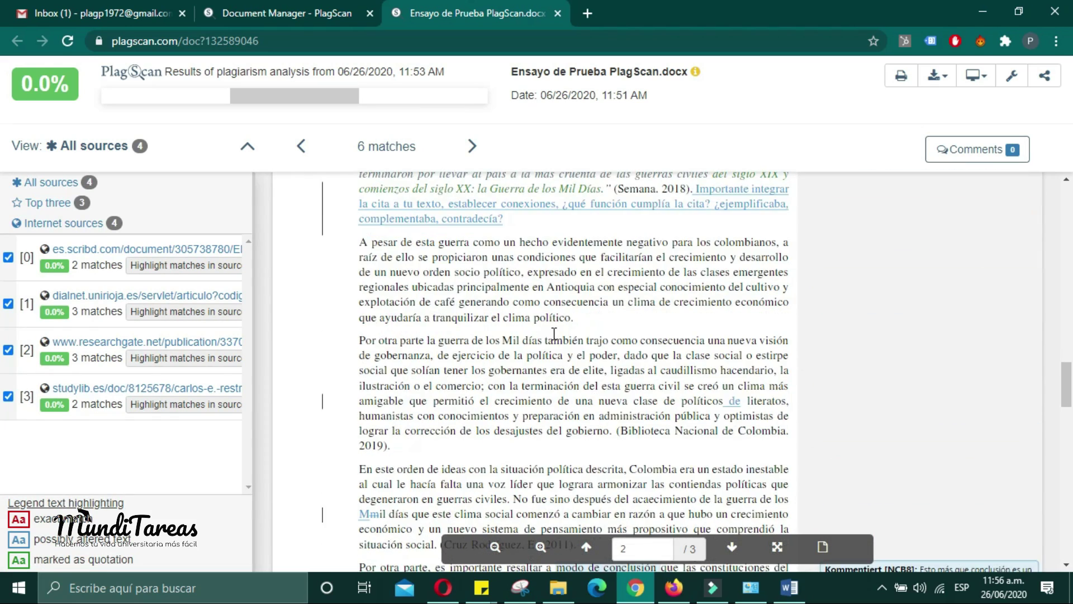
pyautogui.scroll(8, 554, 338)
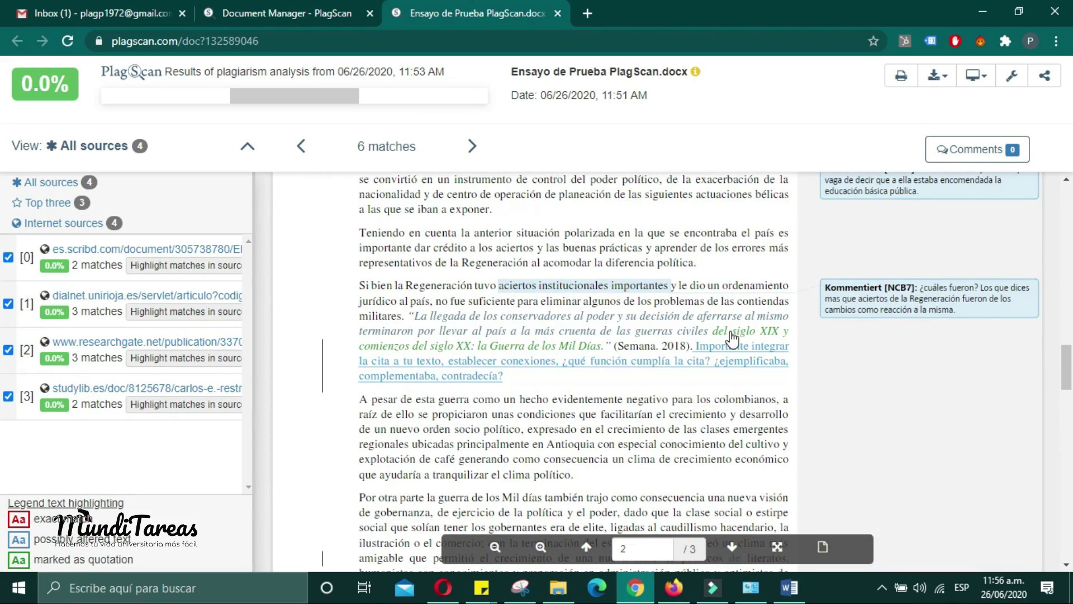
pyautogui.click(732, 335)
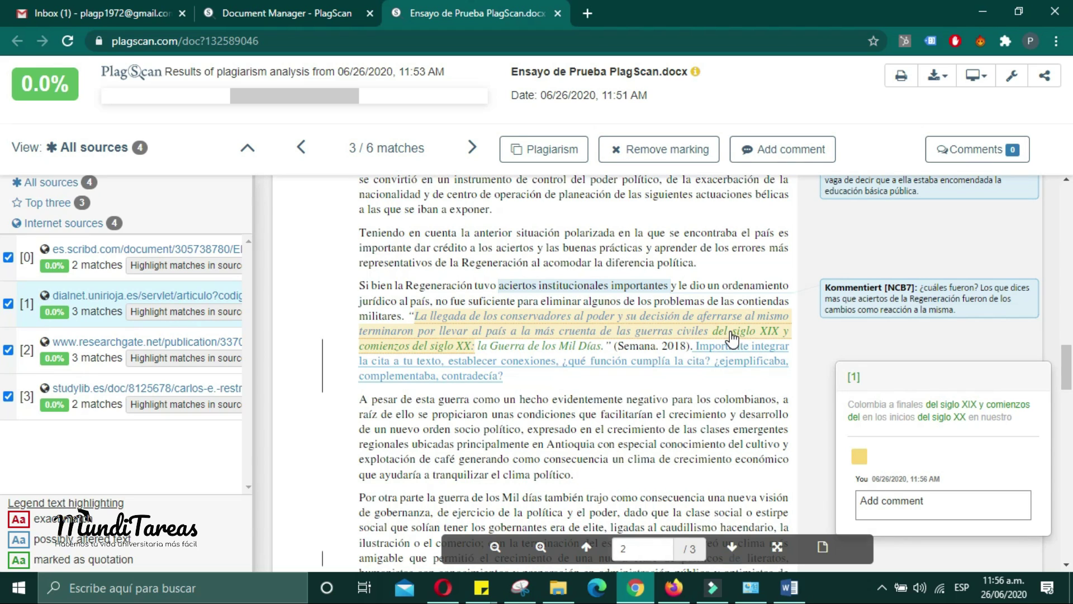
pyautogui.click(853, 382)
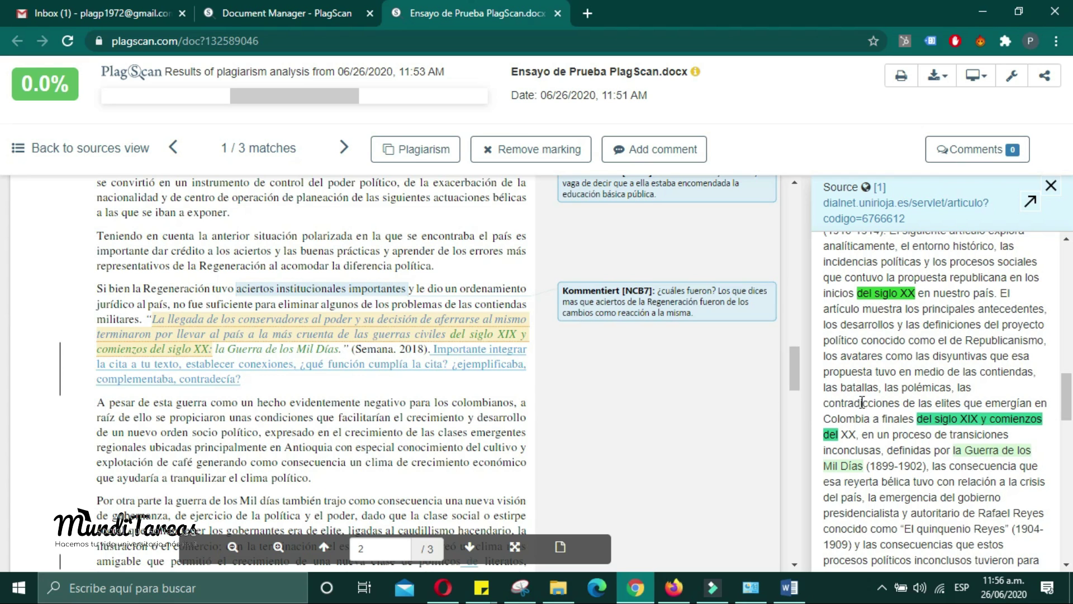
# Look through the rest of the essay in the report, from the closing paragraphs to the Bibliografía on page 3
pyautogui.scroll(-5, 457, 360)
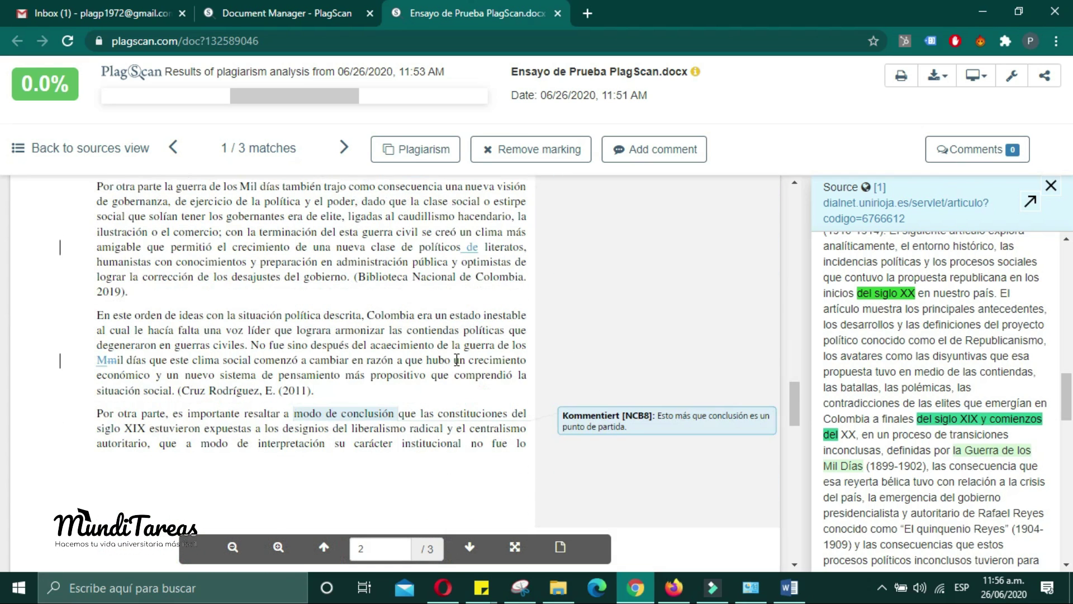
pyautogui.click(343, 408)
pyautogui.scroll(-5, 376, 416)
pyautogui.scroll(-6, 375, 418)
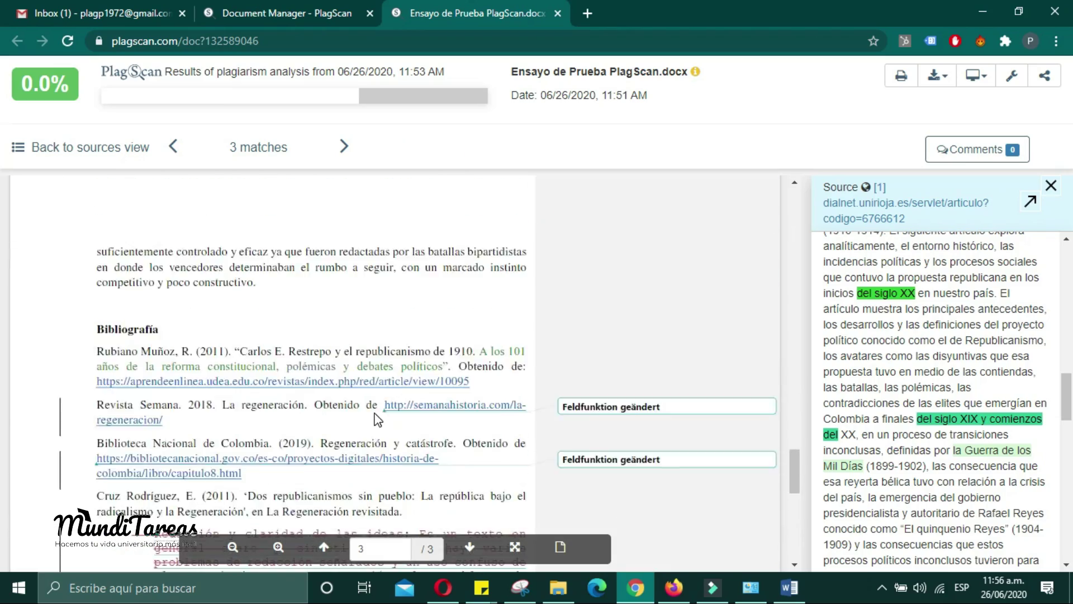
pyautogui.scroll(3, 375, 393)
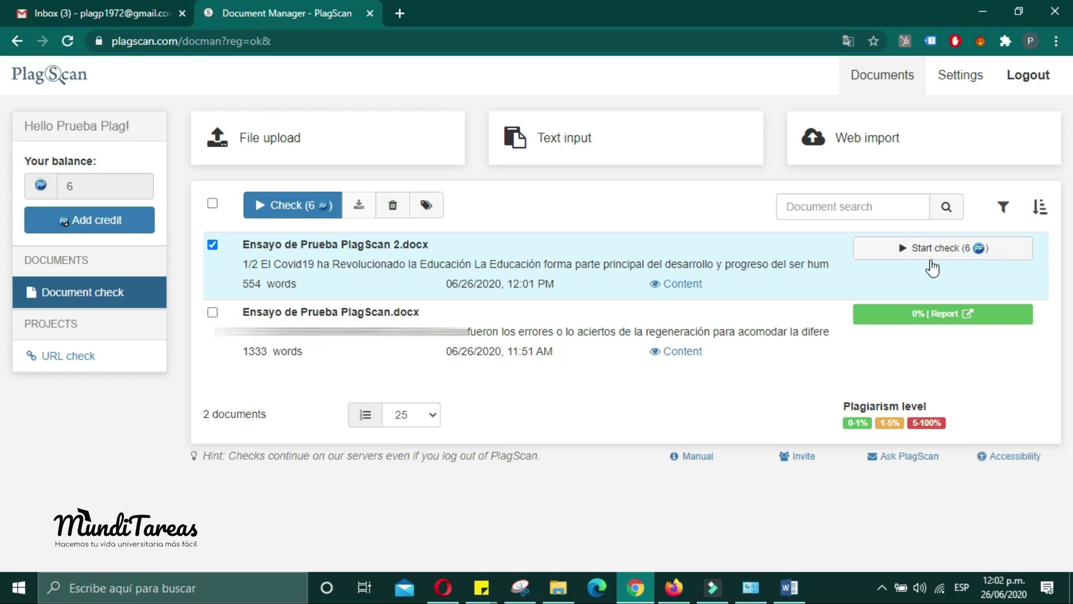
# Run the plagiarism check on Ensayo de Prueba PlagScan 2.docx and open its report
pyautogui.click(899, 255)
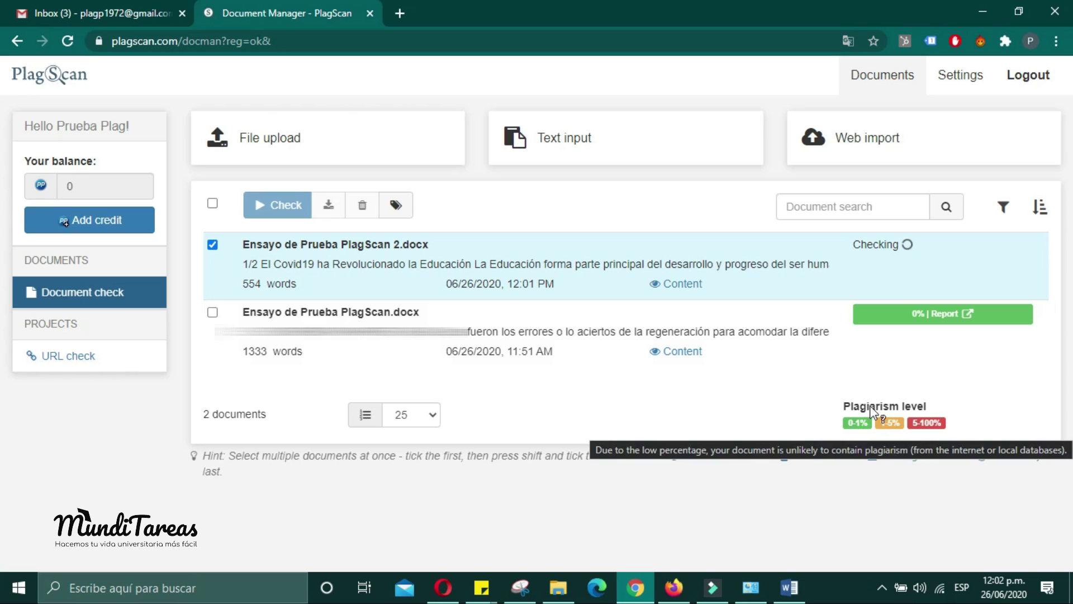
pyautogui.moveTo(892, 415)
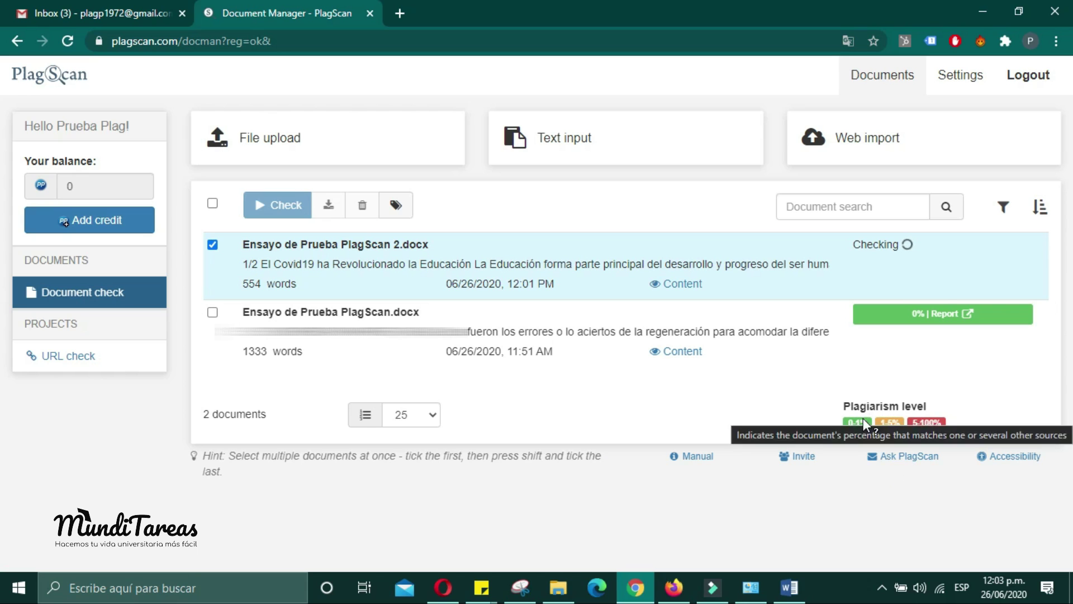
pyautogui.moveTo(857, 427)
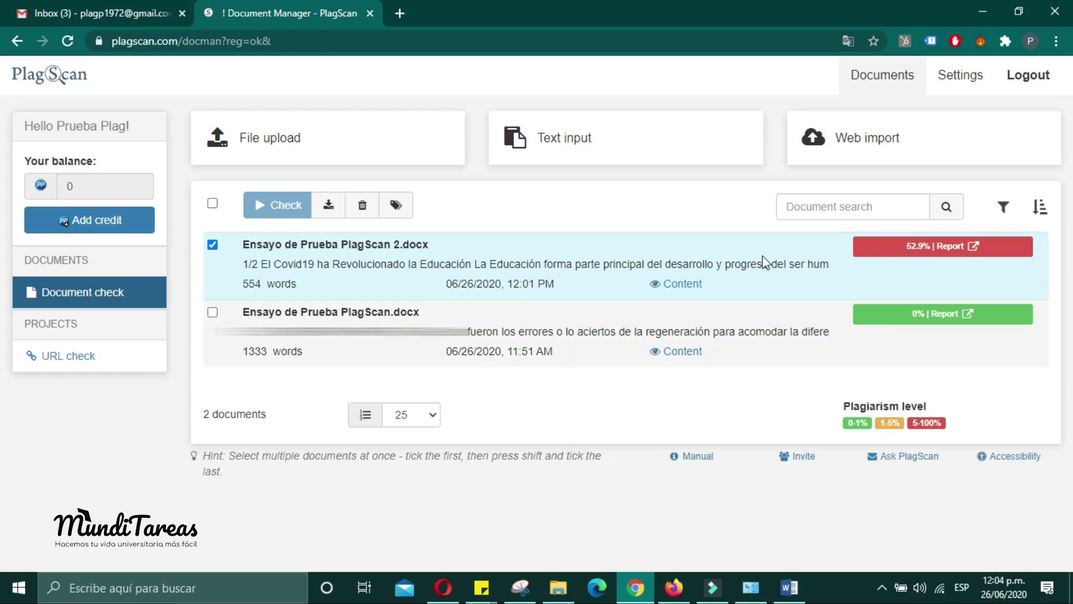
pyautogui.click(910, 249)
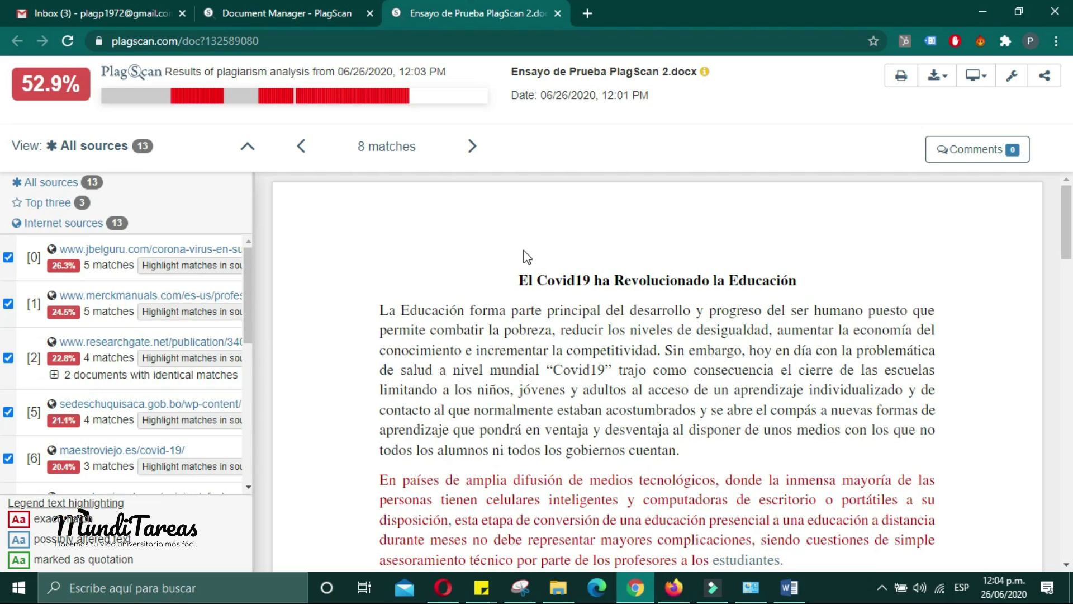
# Skim the marked paragraphs on the first page of the Covid19 essay's report and return to its title
pyautogui.scroll(-3, 565, 276)
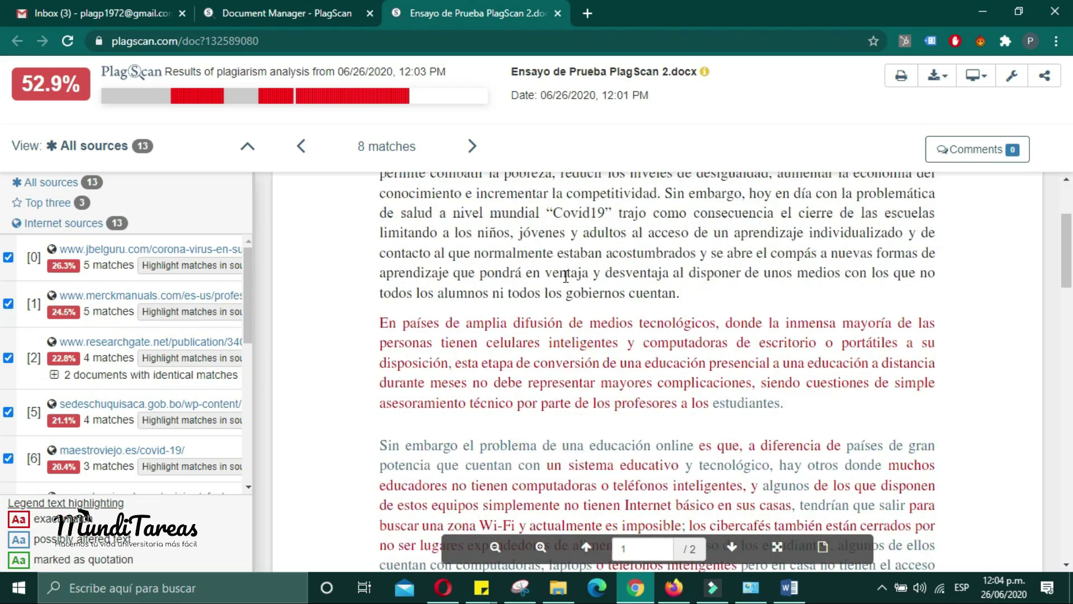
pyautogui.scroll(3, 566, 275)
pyautogui.scroll(-5, 579, 288)
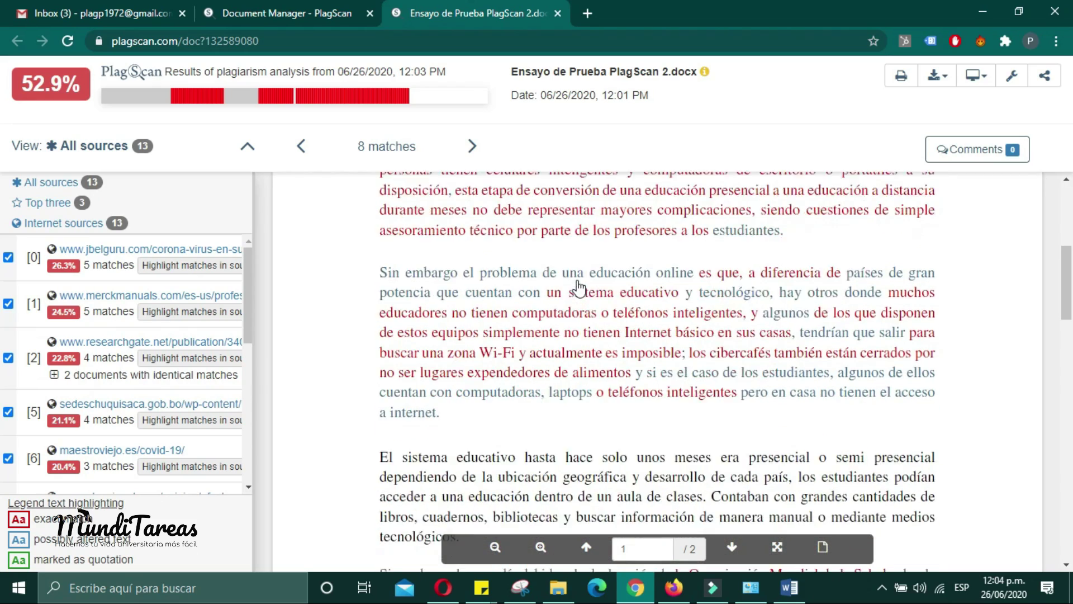
pyautogui.scroll(-3, 580, 288)
pyautogui.scroll(10, 559, 280)
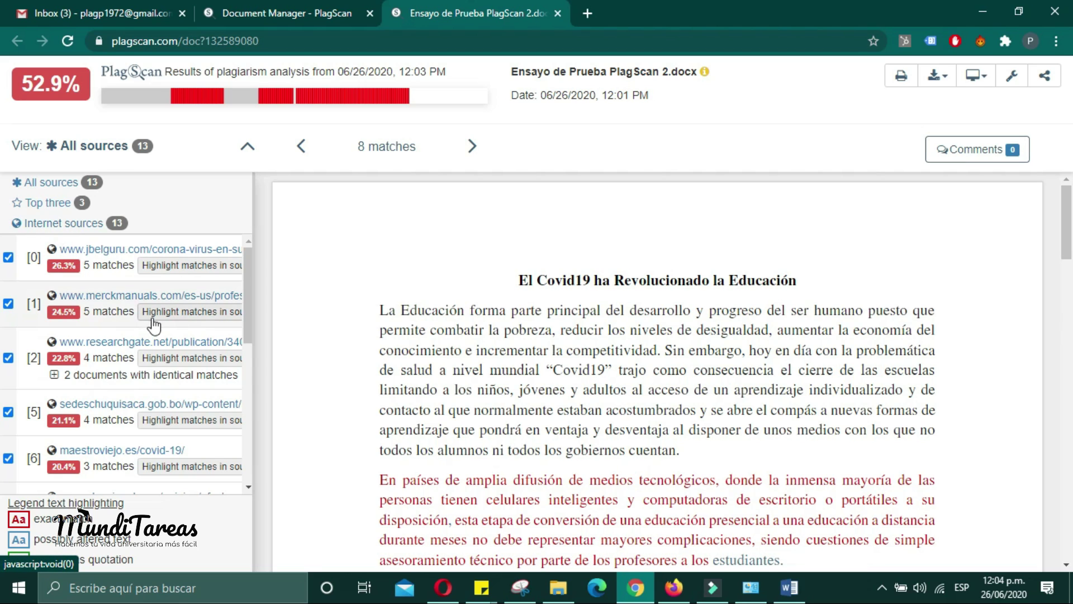
# Select part of the unmarked first paragraph for inspection, clear the selection, and view the breakdown of the overall plagiarism percentage
pyautogui.moveTo(443, 335)
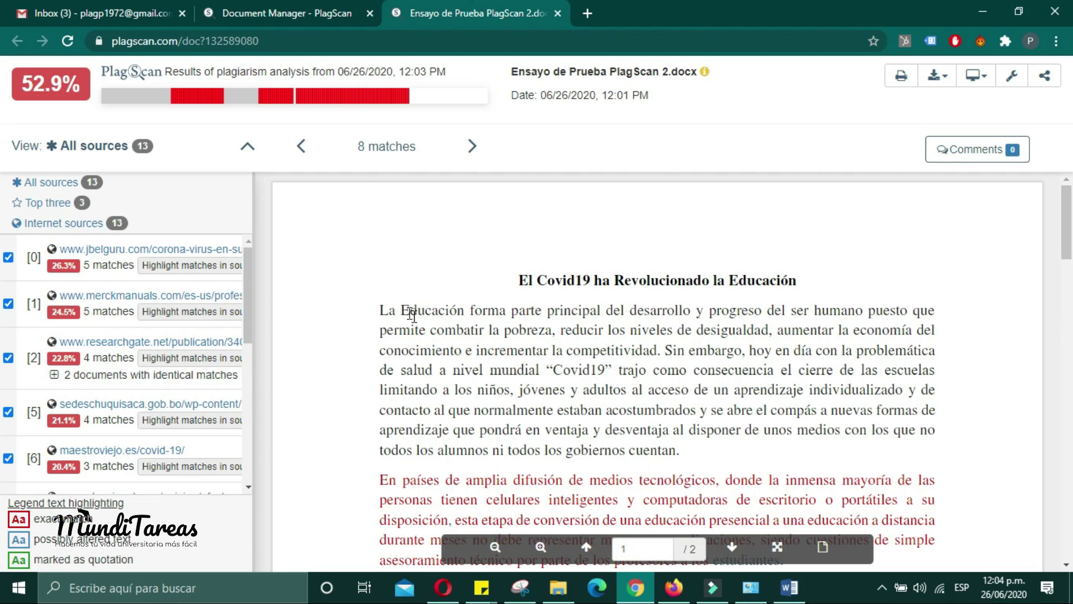
pyautogui.moveTo(401, 310); pyautogui.dragTo(539, 369)
pyautogui.scroll(-1, 540, 363)
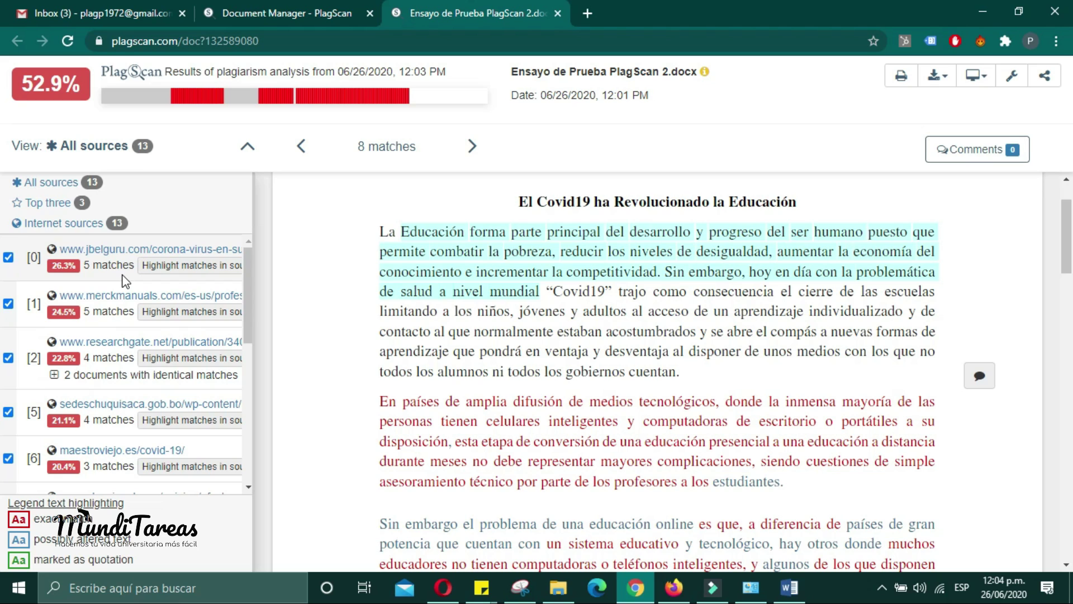
pyautogui.click(594, 315)
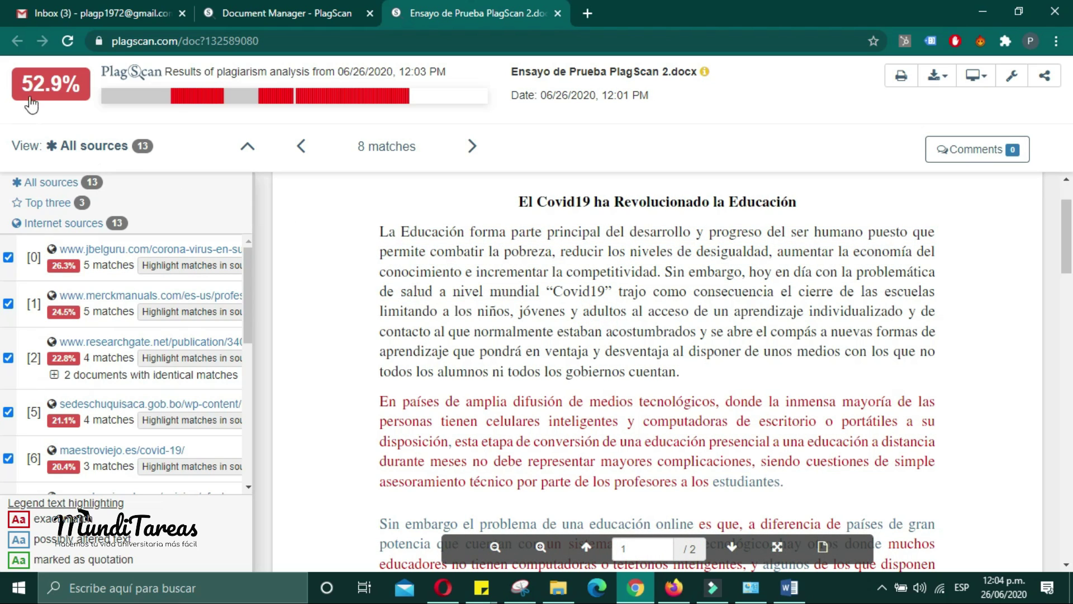
pyautogui.moveTo(52, 88)
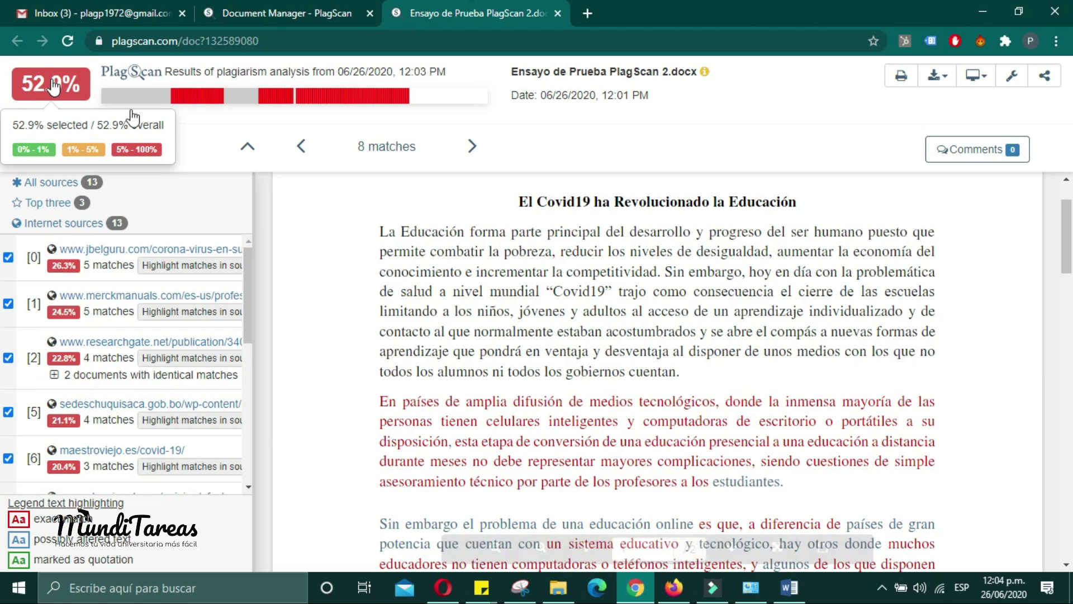
# Examine the exact-match and possibly altered passages in the Covid19 essay, from the second paragraph to the start of page 2 and back
pyautogui.scroll(-3, 490, 367)
pyautogui.scroll(-1, 490, 368)
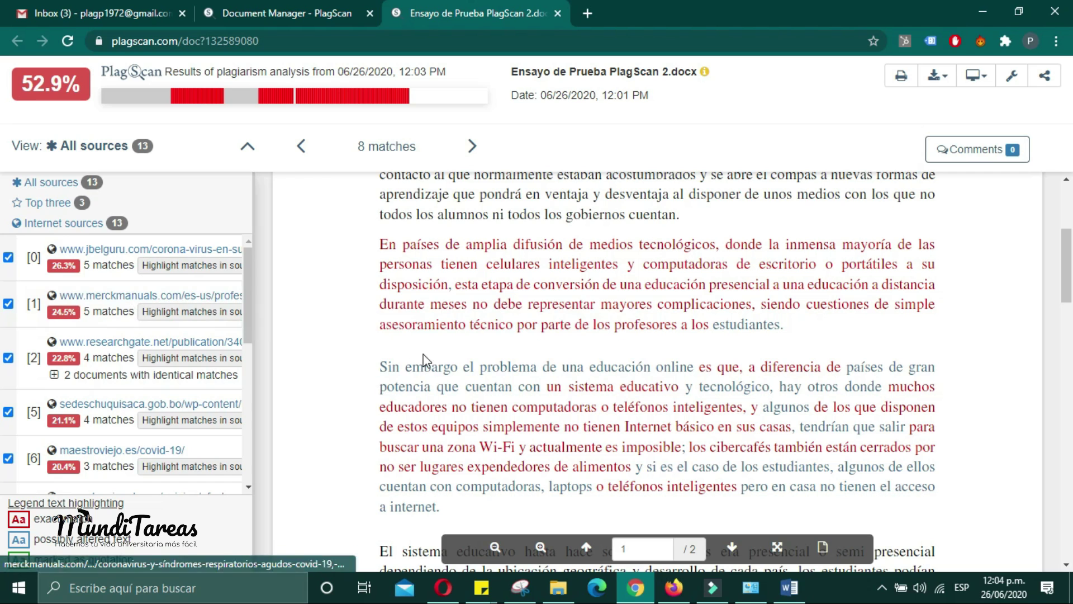
pyautogui.scroll(-1, 428, 377)
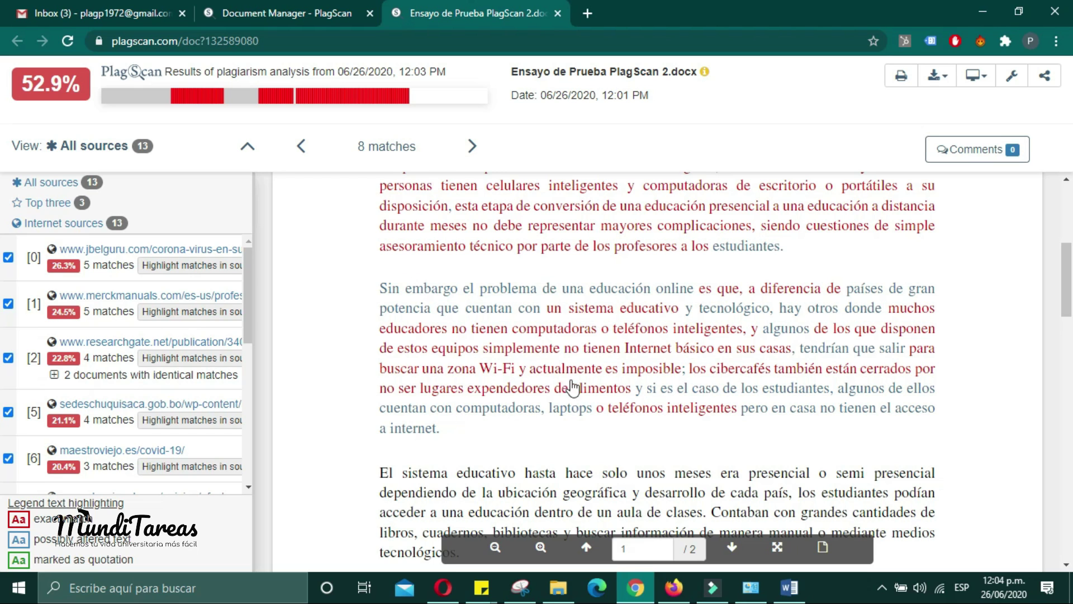
pyautogui.scroll(2, 619, 391)
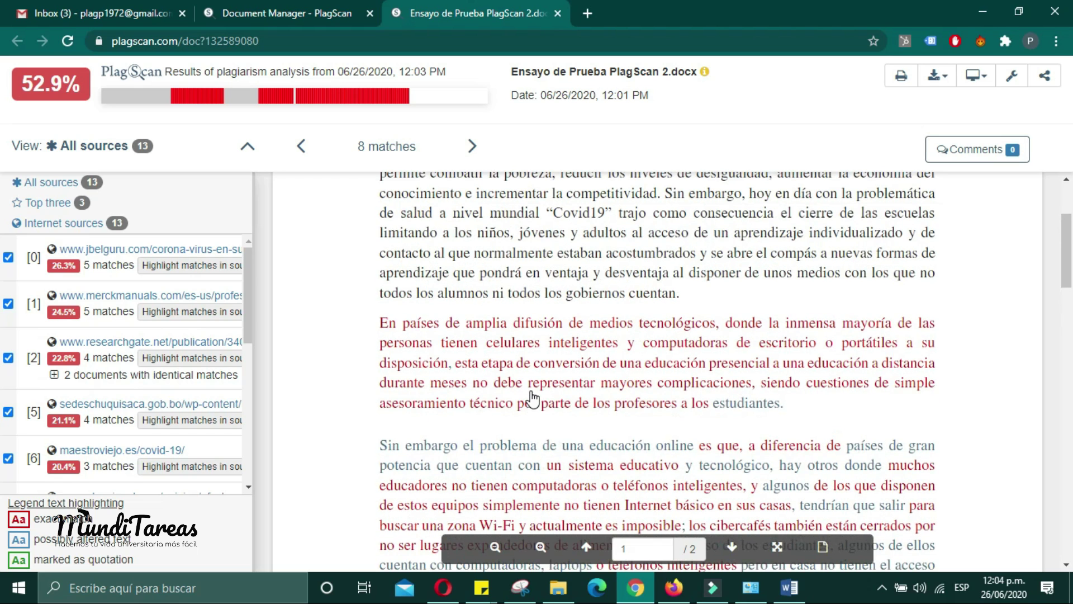
pyautogui.scroll(2, 514, 360)
pyautogui.scroll(-4, 519, 361)
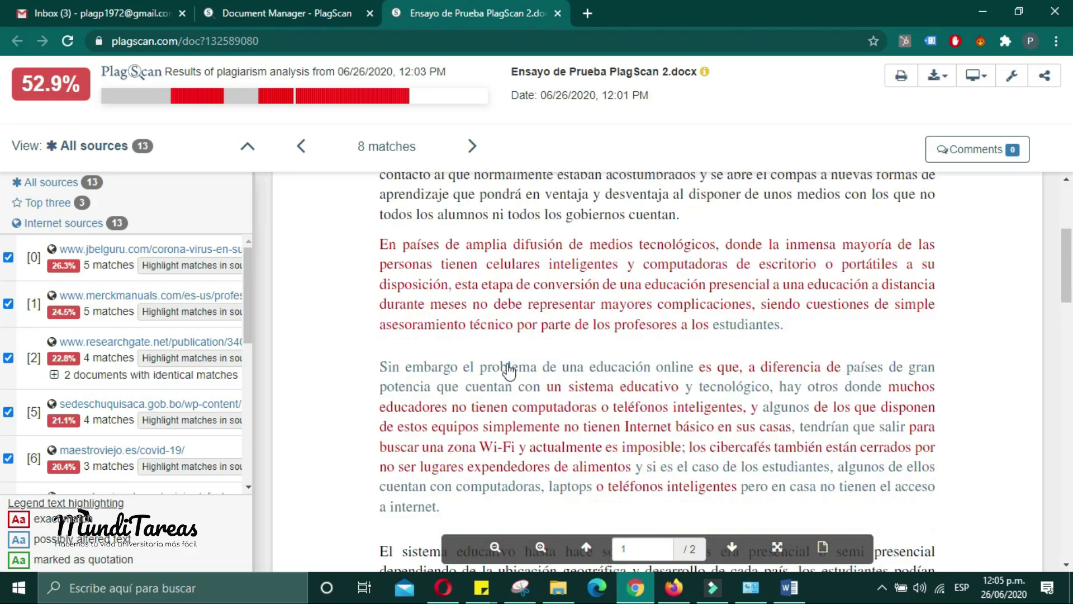
pyautogui.scroll(-8, 519, 361)
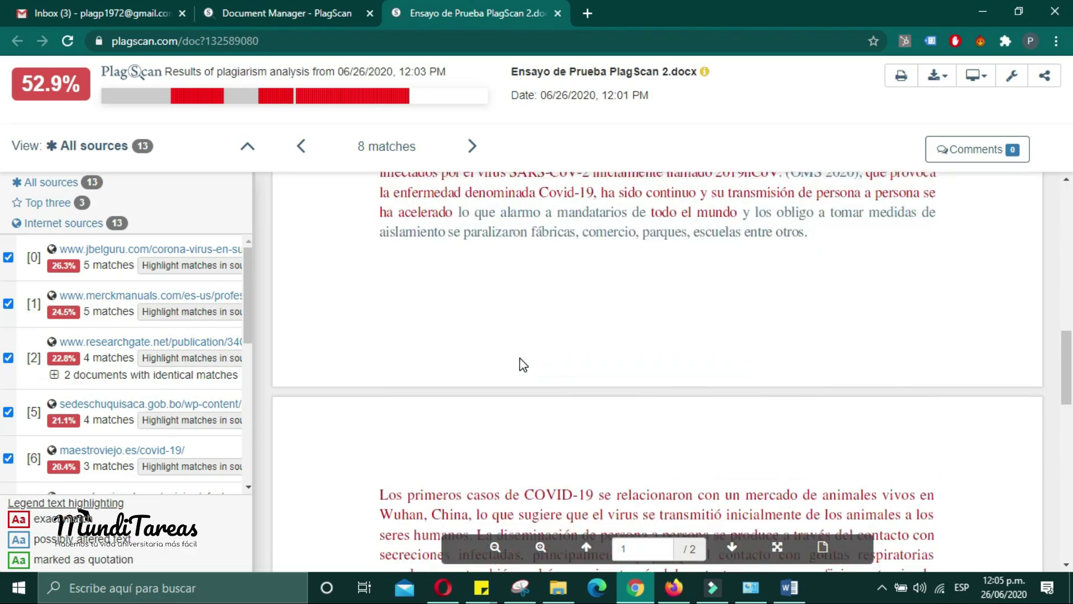
pyautogui.scroll(10, 520, 361)
pyautogui.scroll(-3, 519, 360)
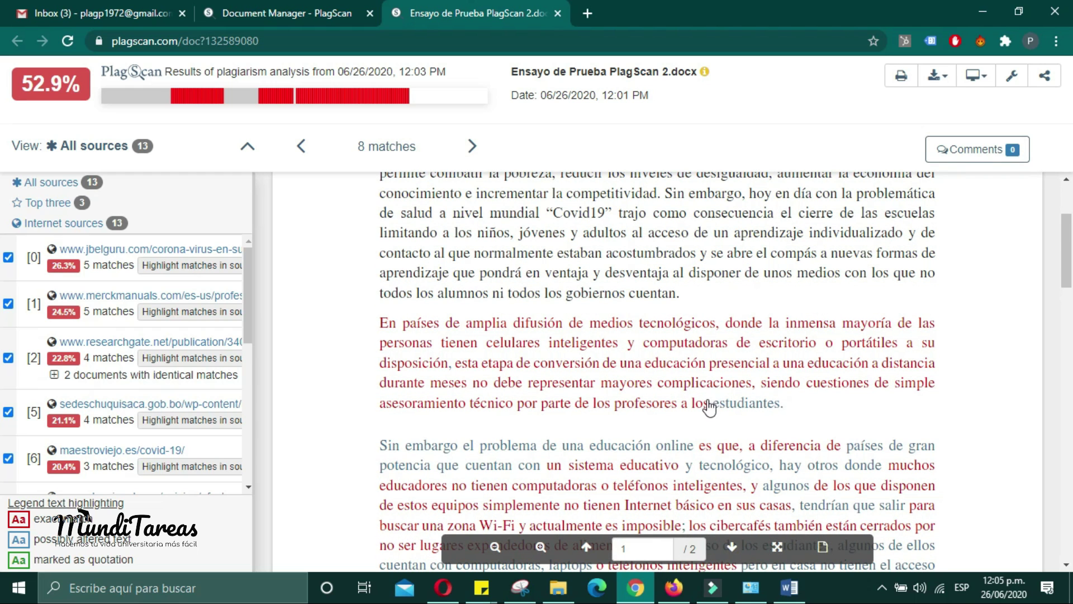
# Open the elnacional.com source [7] beside the essay for the paragraph starting "En países de amplia difusión" and look through the source text
pyautogui.click(540, 331)
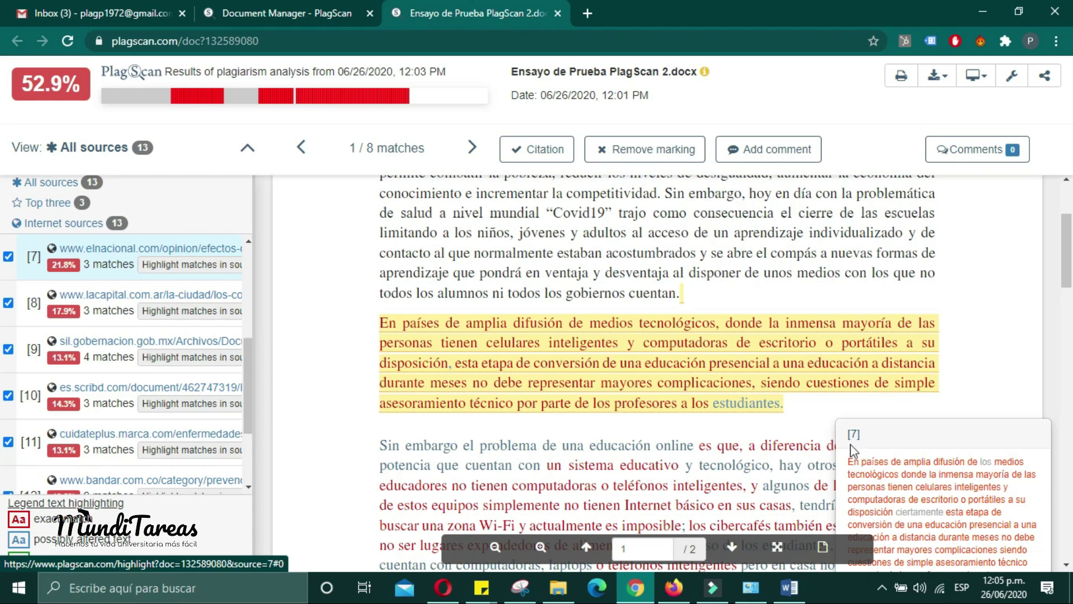
pyautogui.click(854, 436)
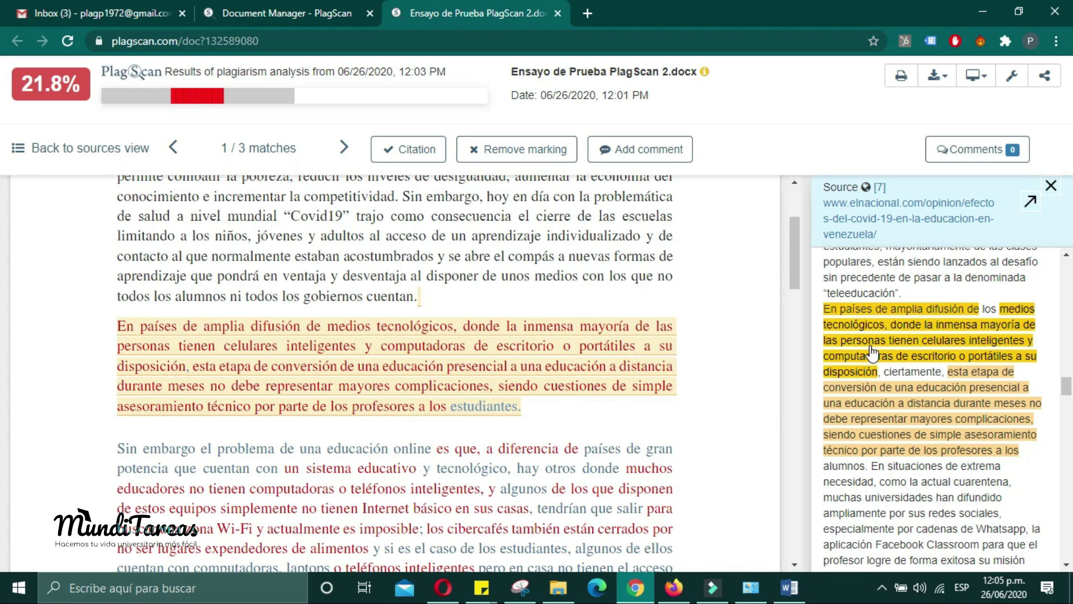
pyautogui.scroll(1, 909, 381)
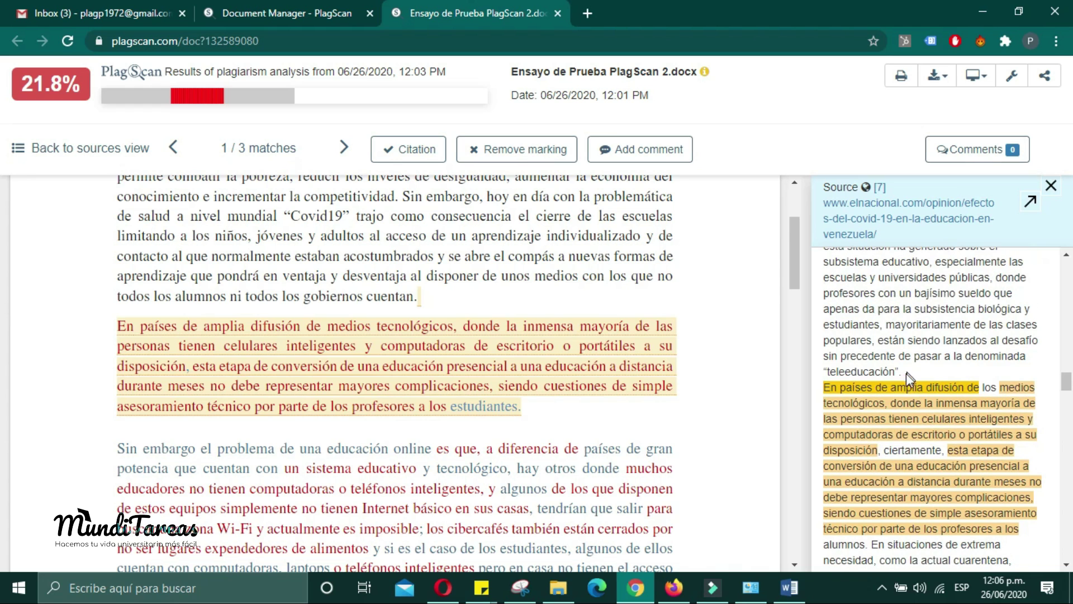
pyautogui.scroll(10, 896, 418)
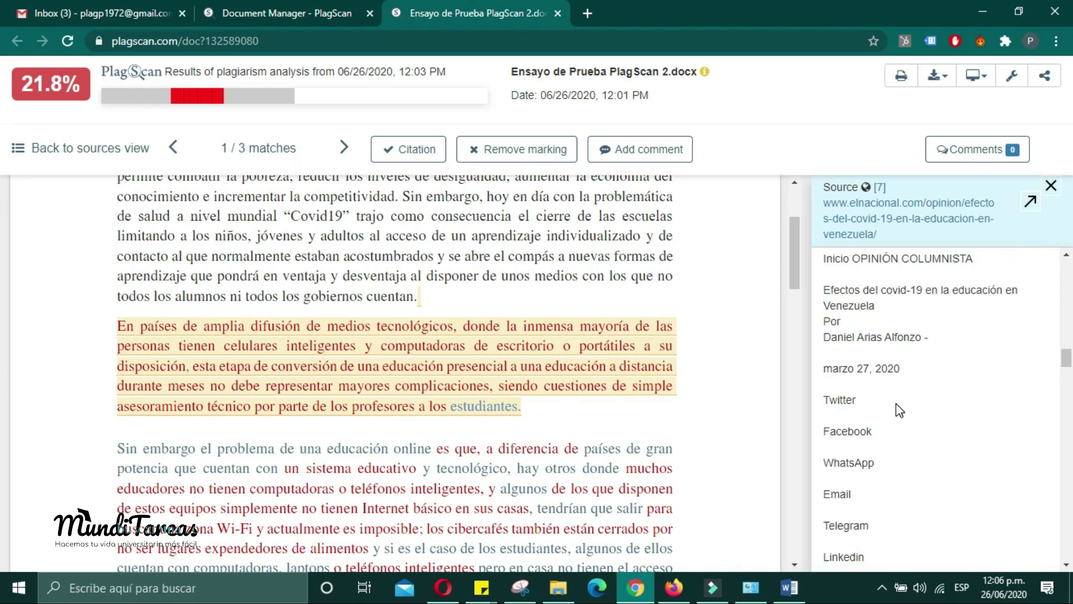
pyautogui.scroll(3, 893, 431)
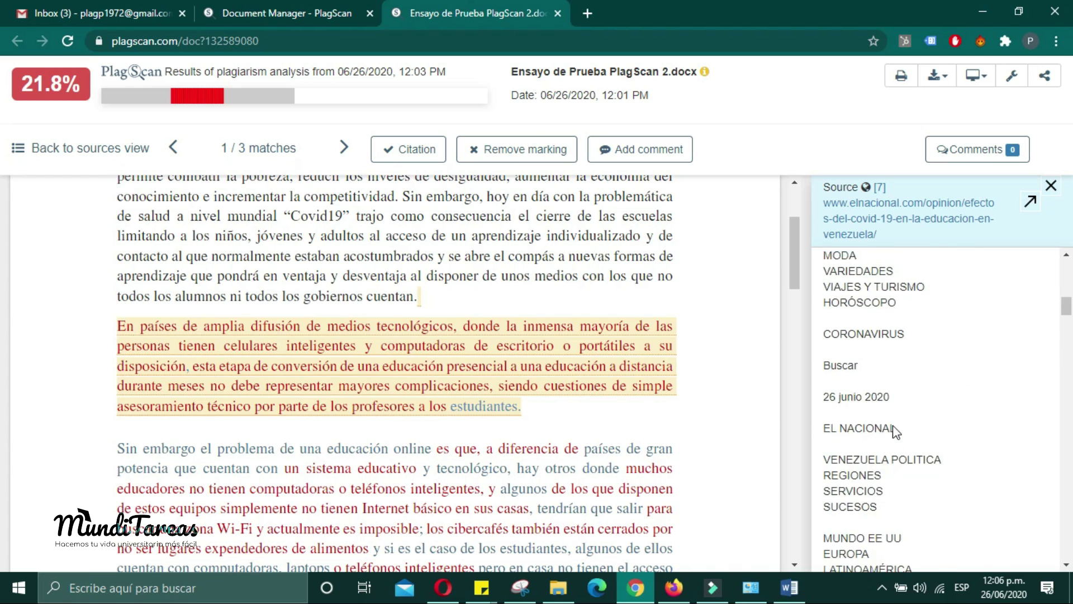
pyautogui.scroll(3, 900, 422)
pyautogui.scroll(-8, 900, 422)
pyautogui.scroll(5, 900, 423)
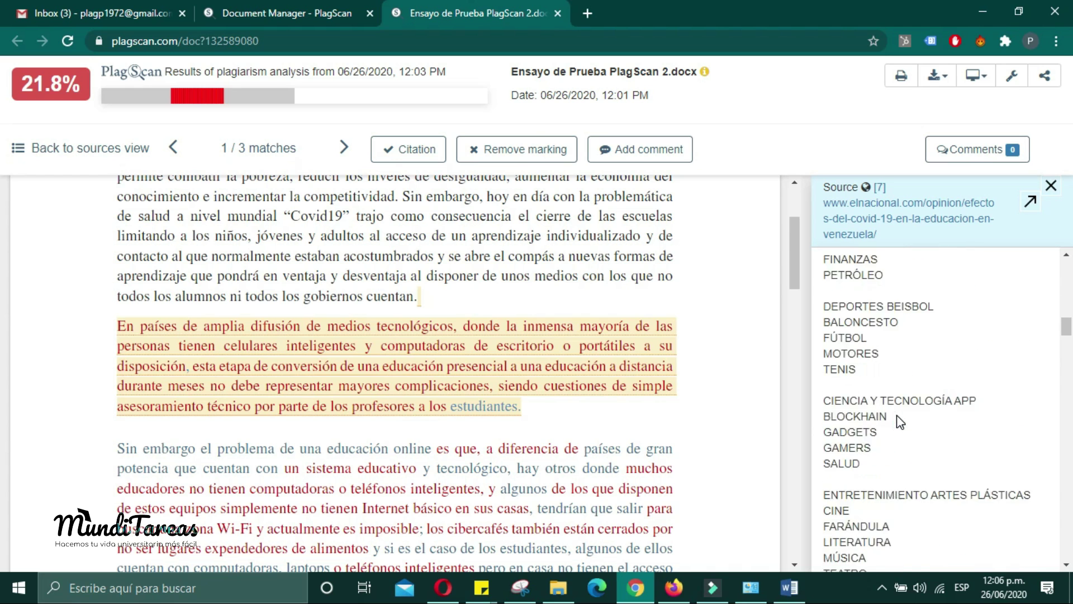
pyautogui.scroll(-5, 900, 422)
pyautogui.scroll(-10, 900, 422)
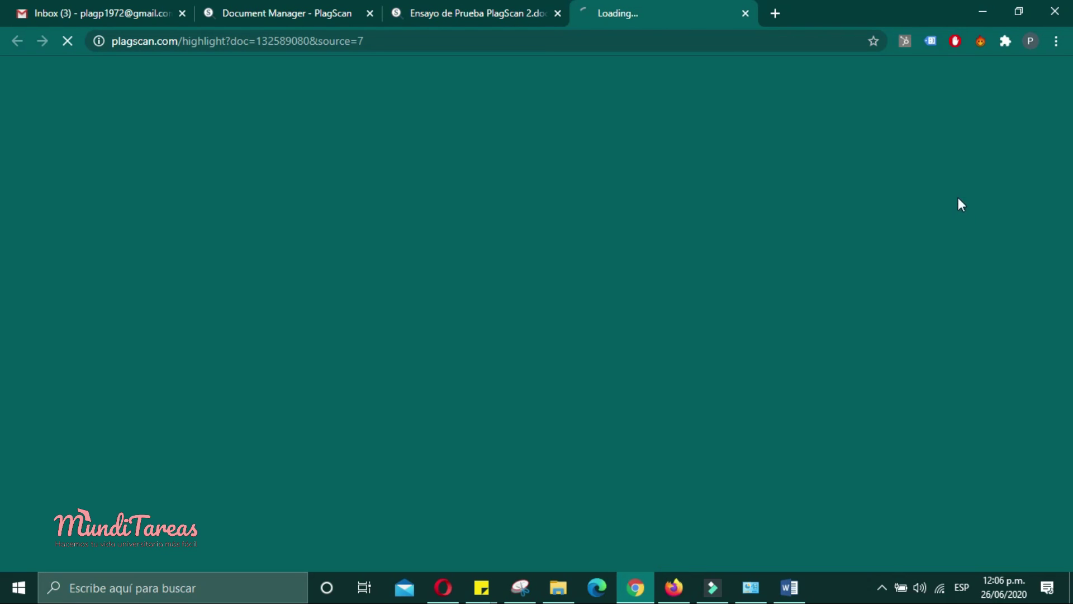
# Open the elnacional.com source in its own tab and review its highlighted passages and the text before them
pyautogui.click(959, 201)
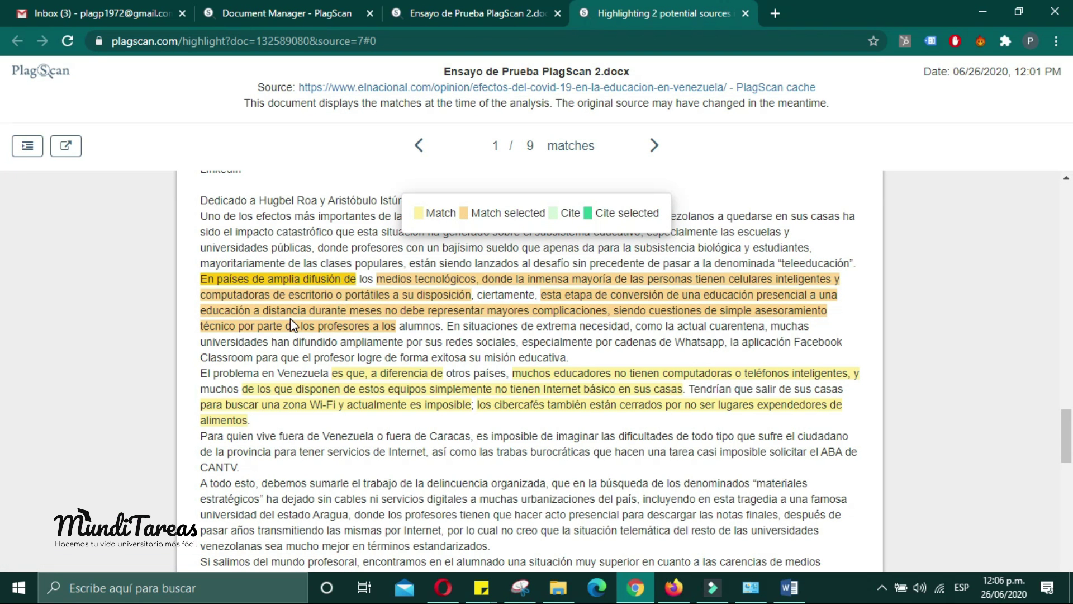
pyautogui.scroll(10, 294, 330)
pyautogui.scroll(-10, 336, 372)
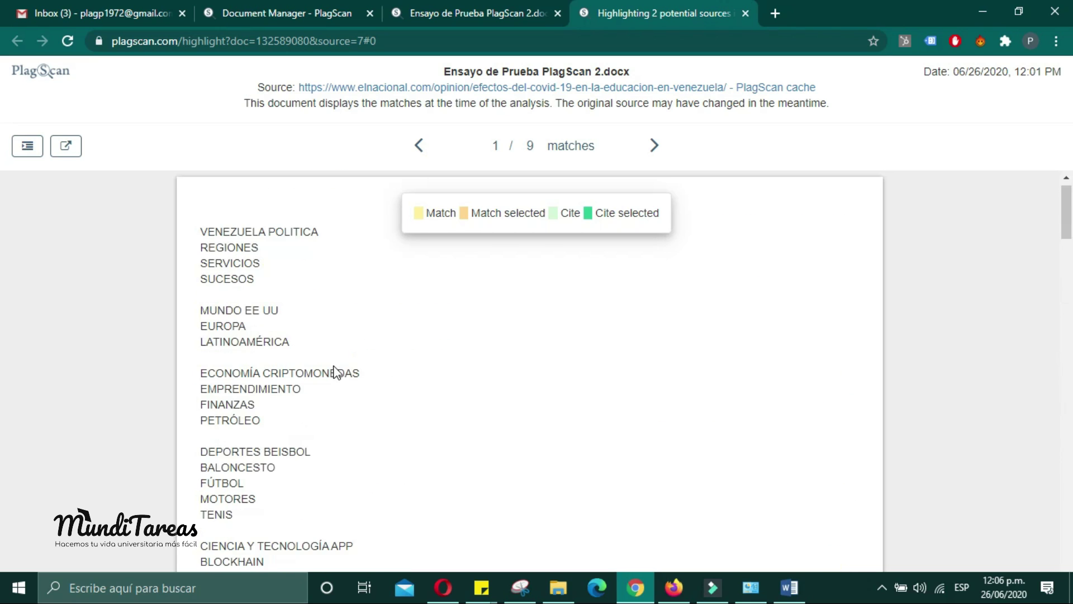
pyautogui.scroll(-6, 333, 391)
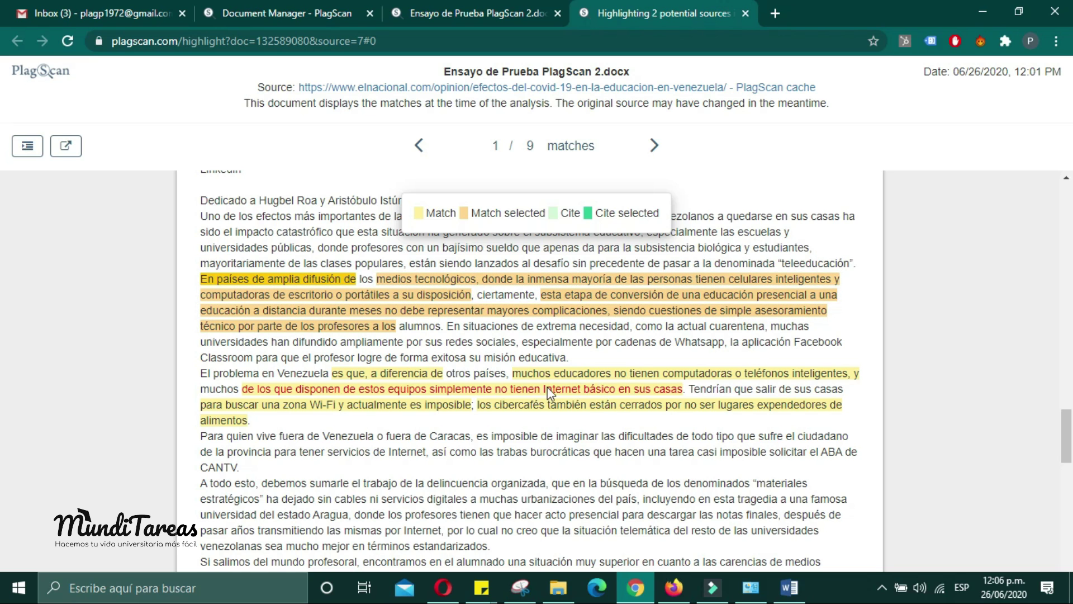
# Return to the Ensayo de Prueba PlagScan 2.docx report and inspect the sources matched to the sentences of the COVID-19 paragraph on page 2
pyautogui.hotkey('ctrl', 'shift', 'Tab')
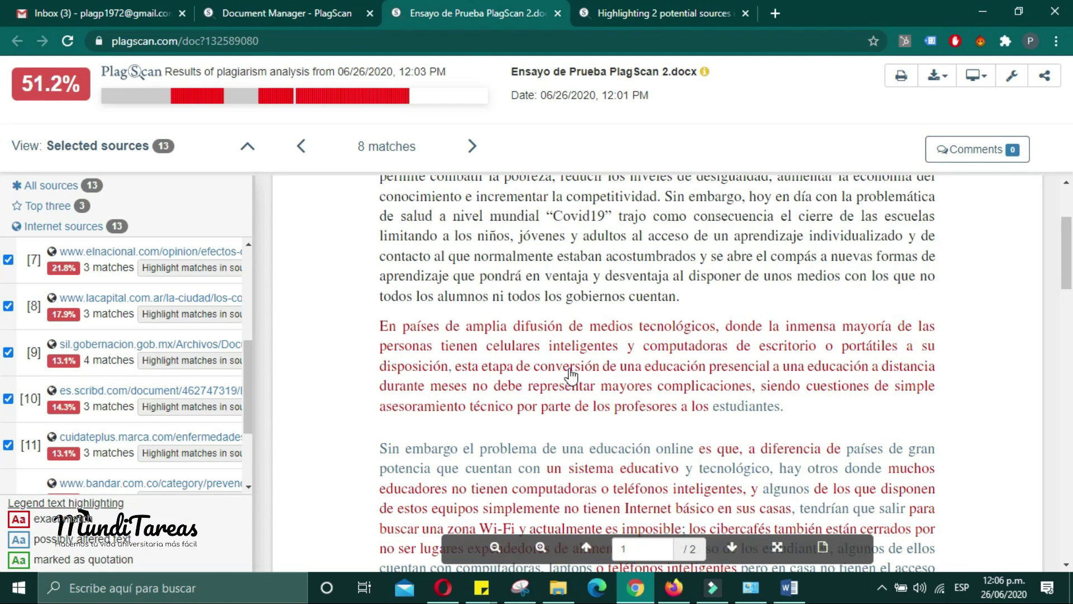
pyautogui.scroll(-4, 371, 428)
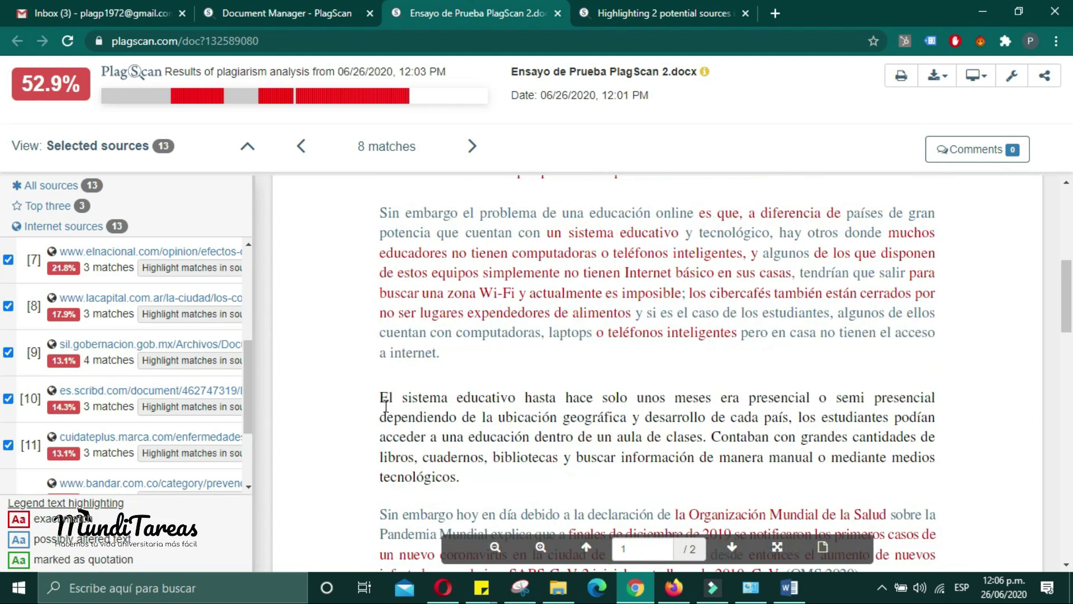
pyautogui.scroll(-7, 634, 307)
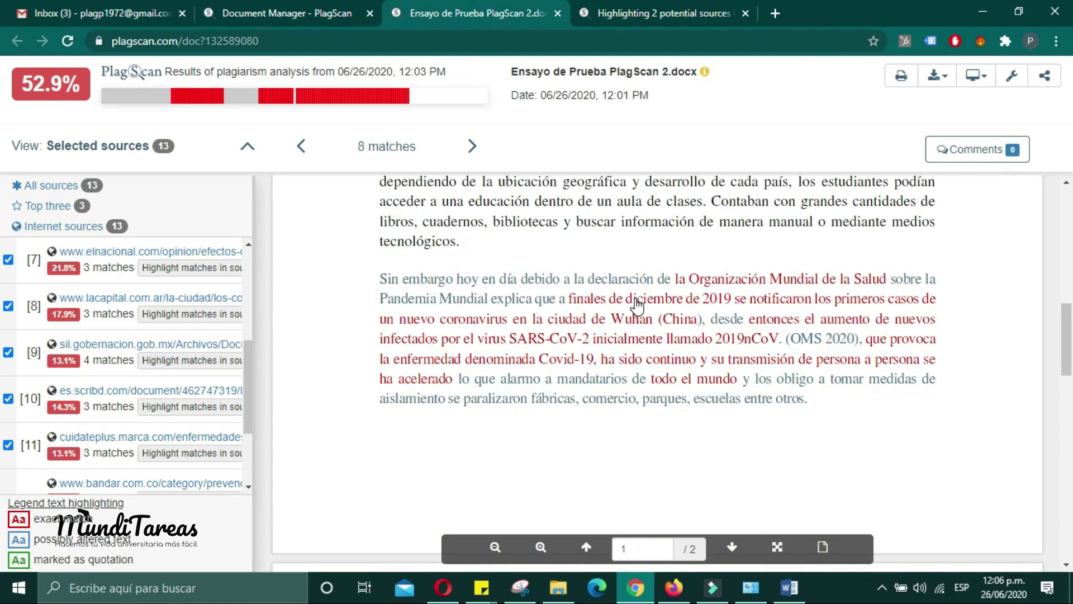
pyautogui.scroll(1, 639, 306)
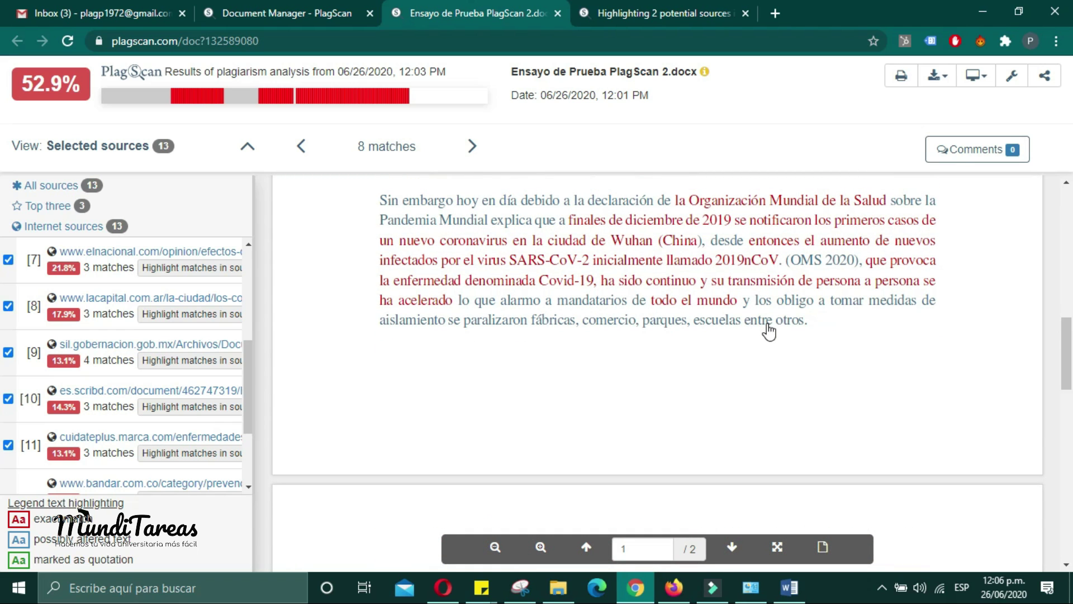
pyautogui.scroll(-6, 770, 331)
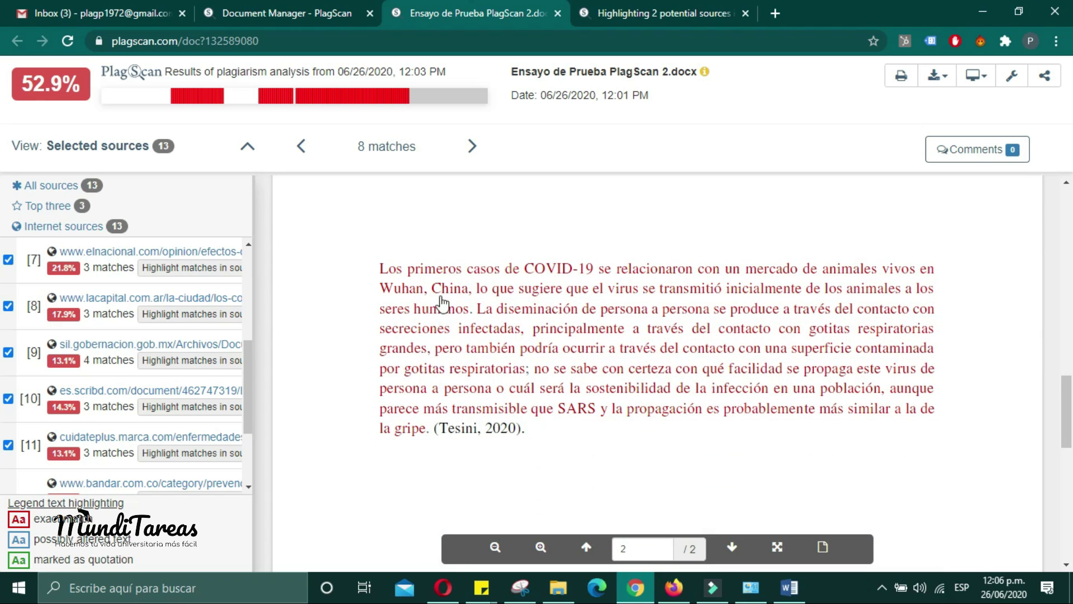
pyautogui.click(445, 272)
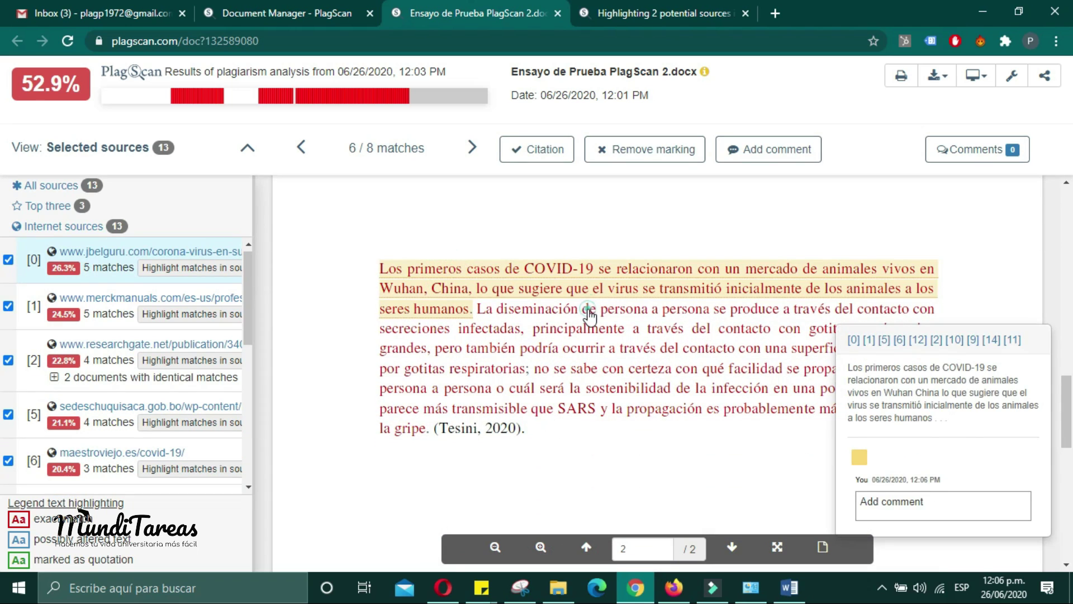
pyautogui.click(588, 310)
pyautogui.click(630, 370)
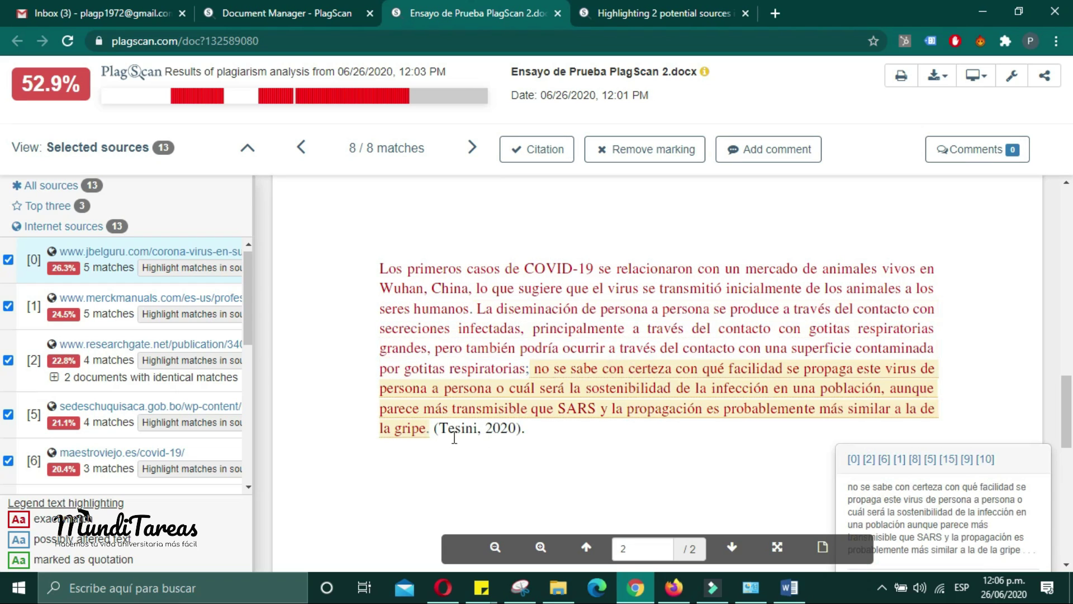
# Select the in-text citation closing the page 2 paragraph and the text it refers to in turn, and clear the selections
pyautogui.moveTo(436, 429); pyautogui.dragTo(525, 437)
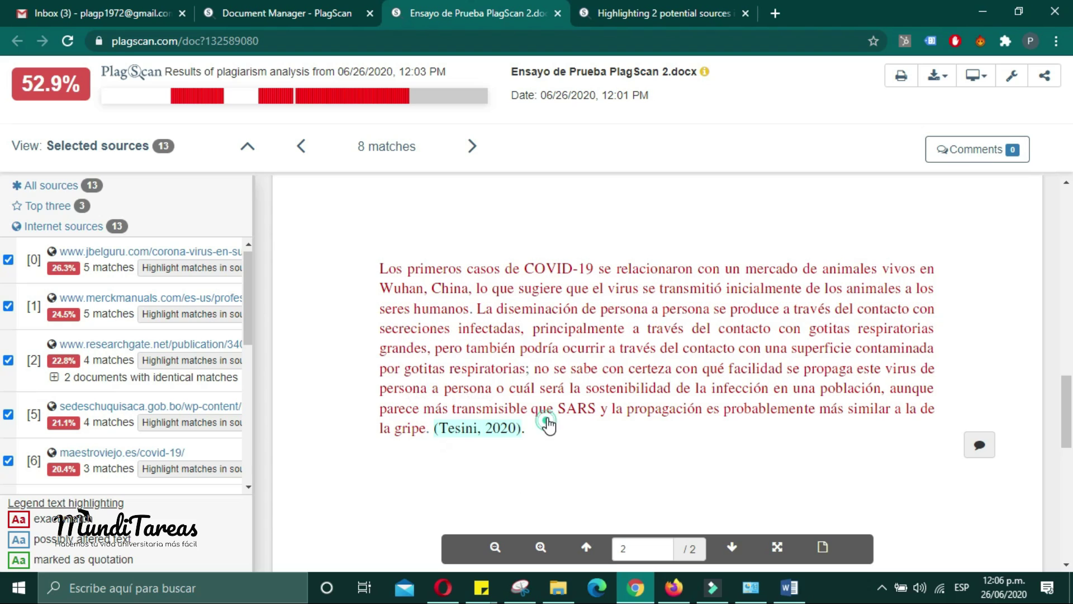
pyautogui.click(466, 391)
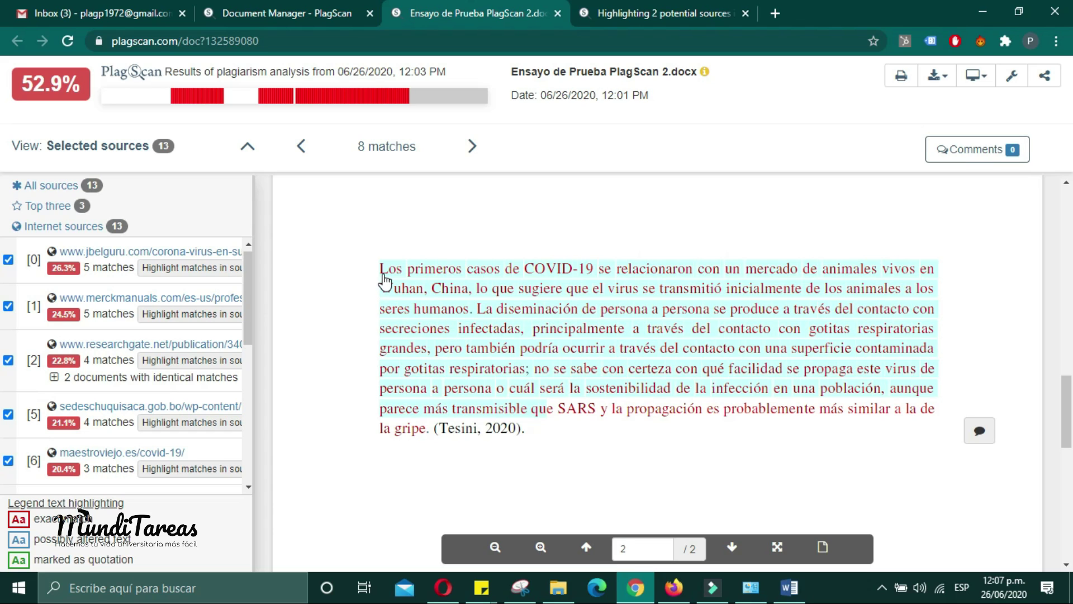
pyautogui.click(518, 429)
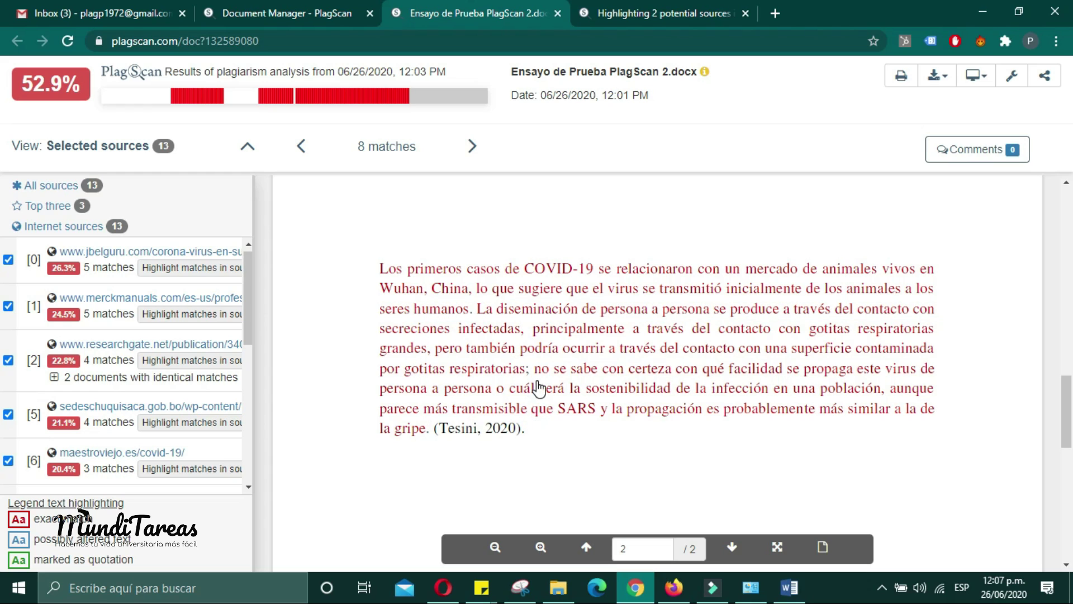
pyautogui.moveTo(531, 434); pyautogui.dragTo(431, 434)
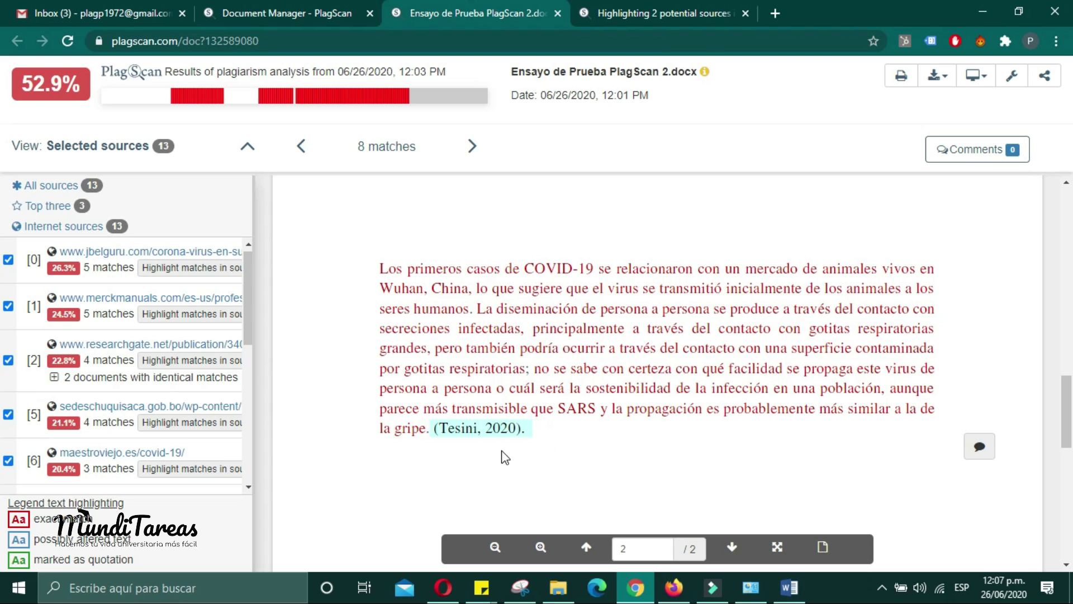
pyautogui.click(434, 434)
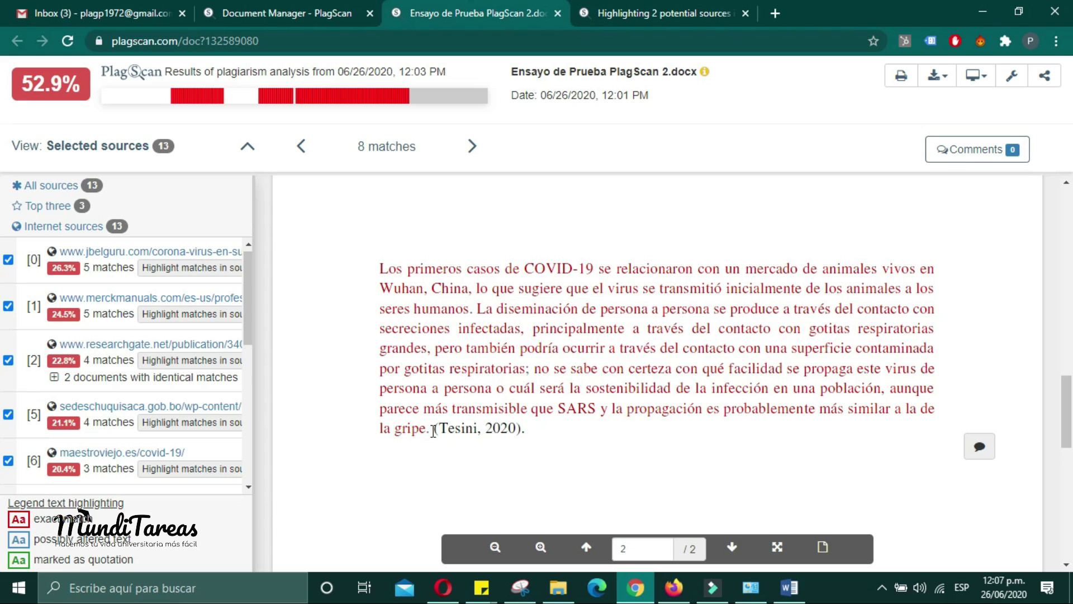
pyautogui.moveTo(434, 432); pyautogui.dragTo(379, 268)
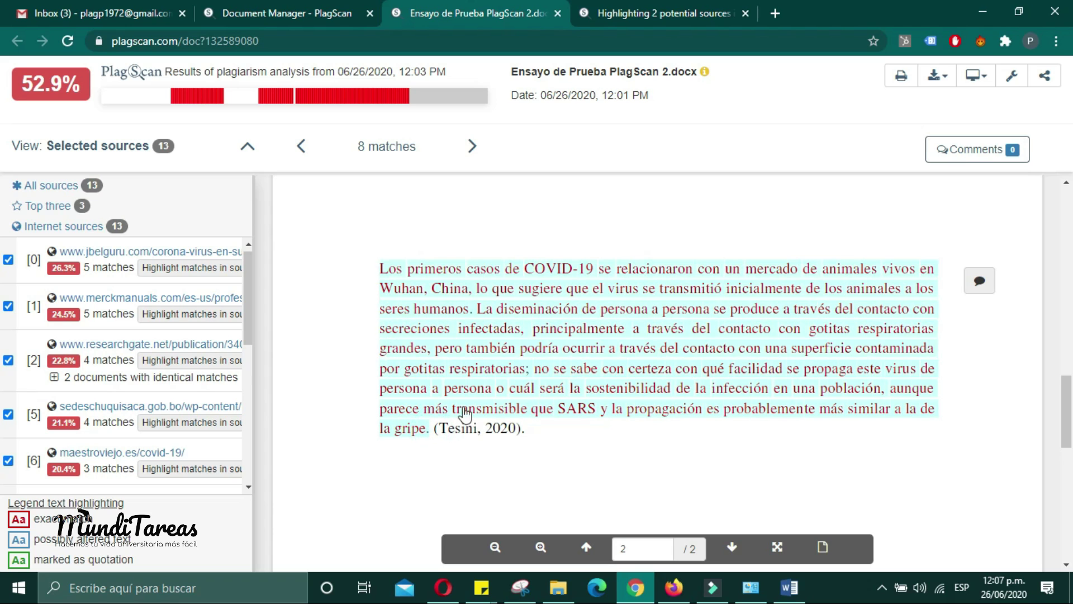
pyautogui.click(534, 441)
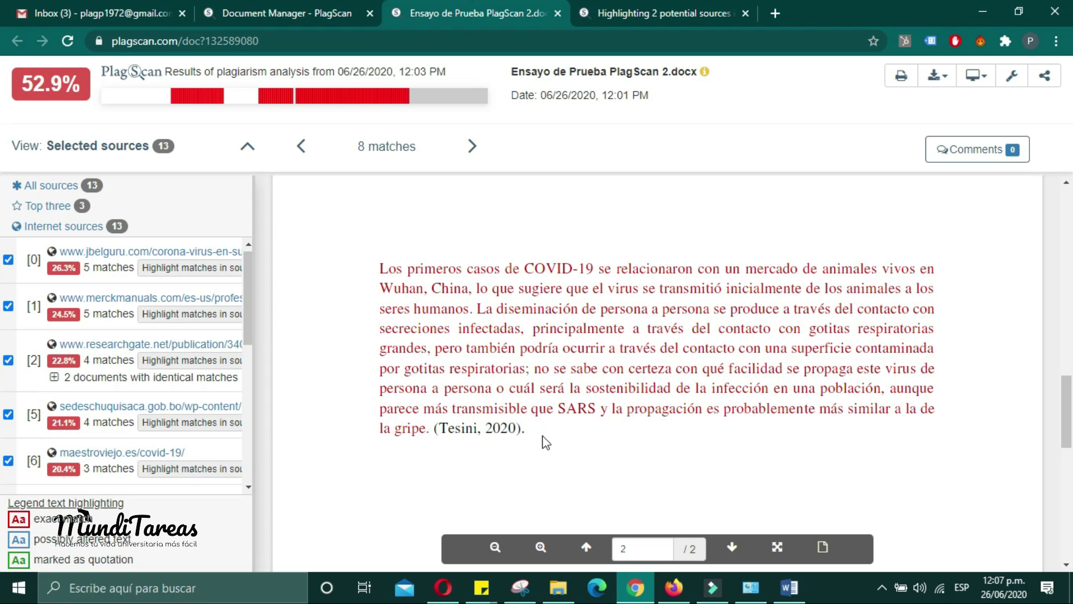
# Review the essay's marked passages from the title through page 2 and go back to the title
pyautogui.scroll(15, 563, 444)
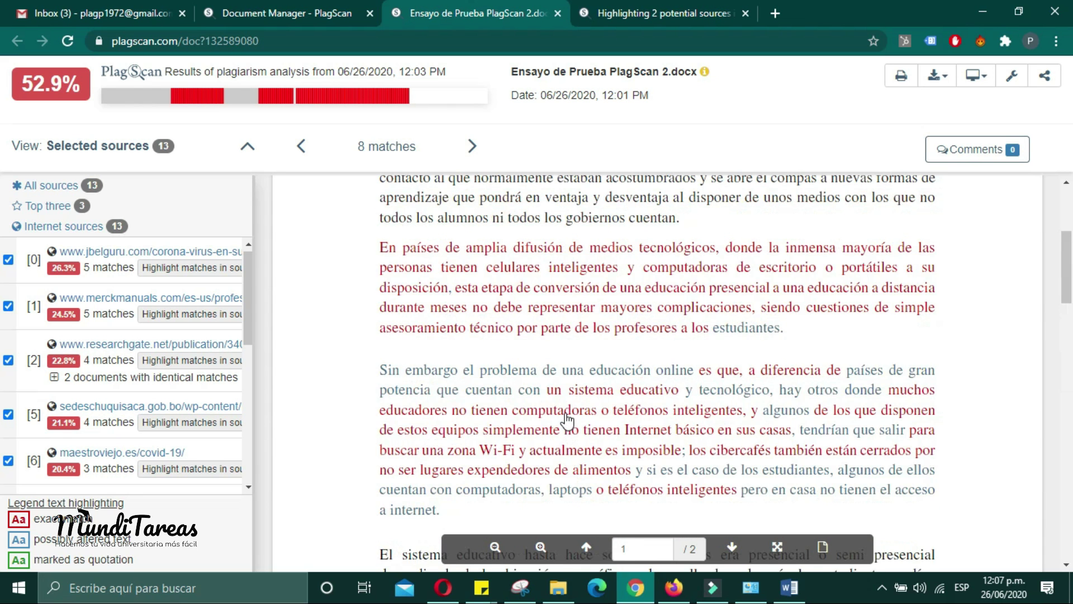
pyautogui.scroll(2, 570, 415)
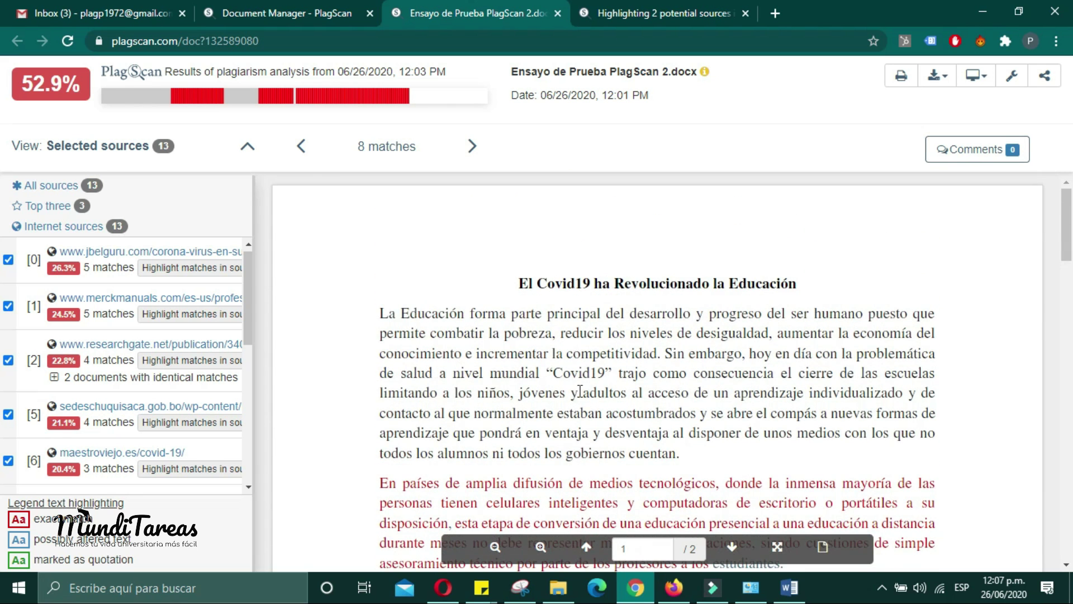
pyautogui.scroll(-15, 601, 365)
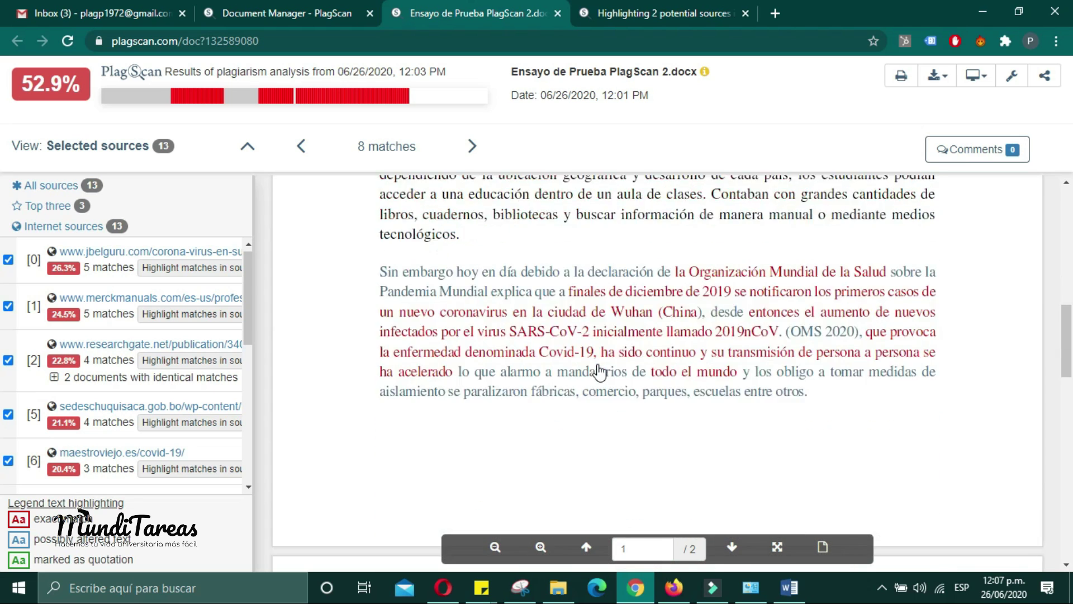
pyautogui.scroll(-3, 597, 374)
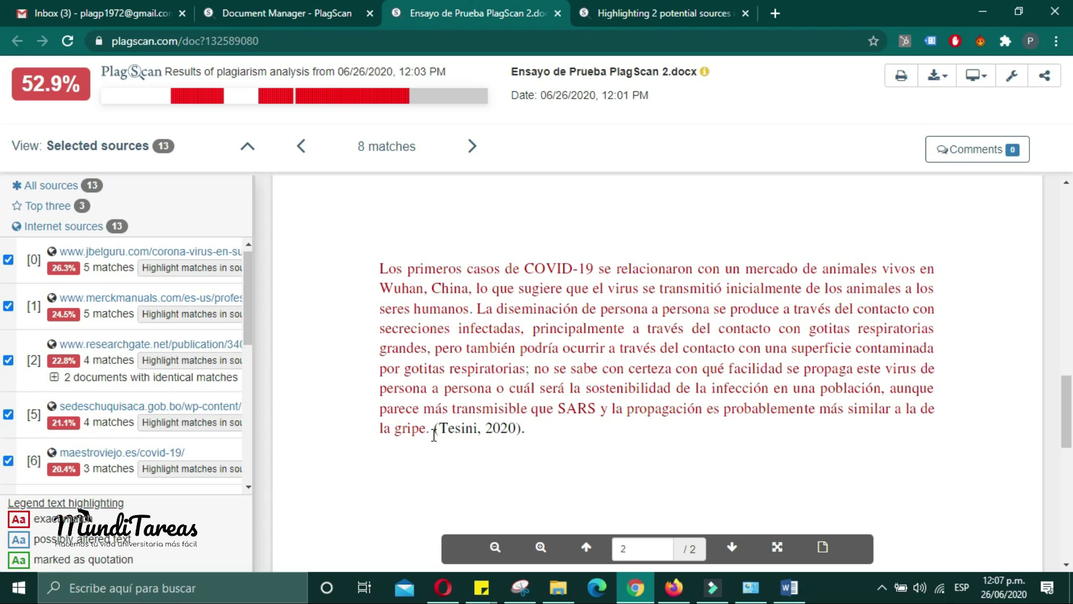
pyautogui.scroll(8, 434, 435)
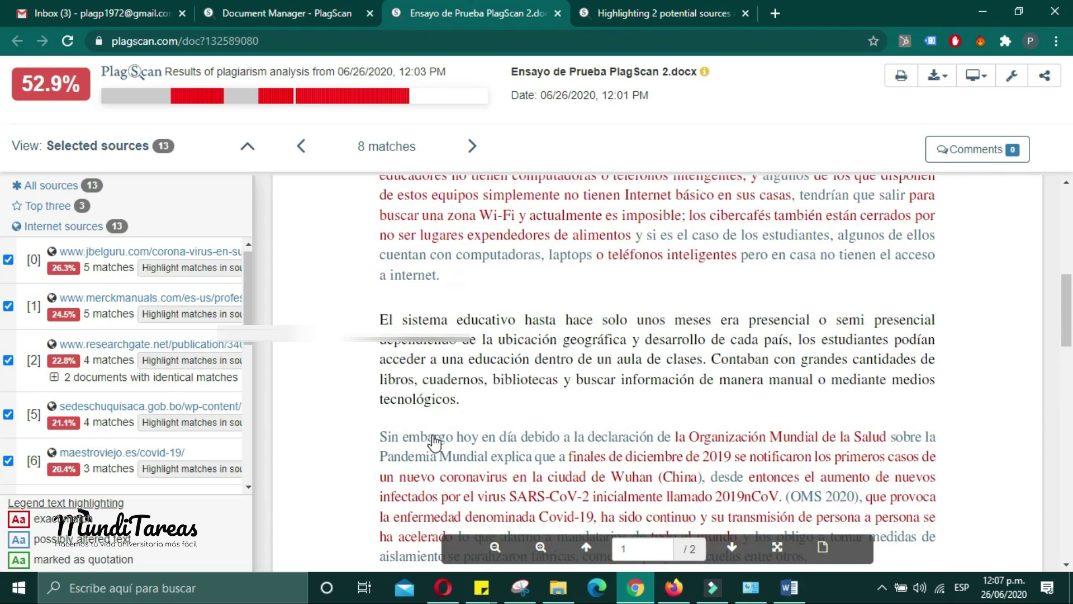
pyautogui.scroll(6, 434, 438)
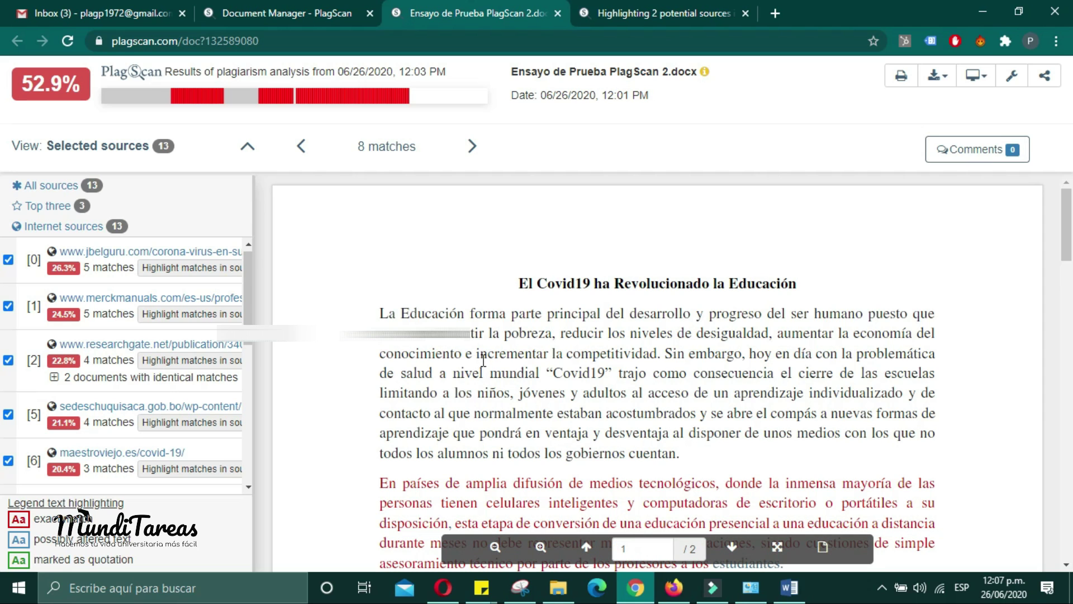
# Return to the document manager and start a text-input document named Prueba
pyautogui.click(329, 17)
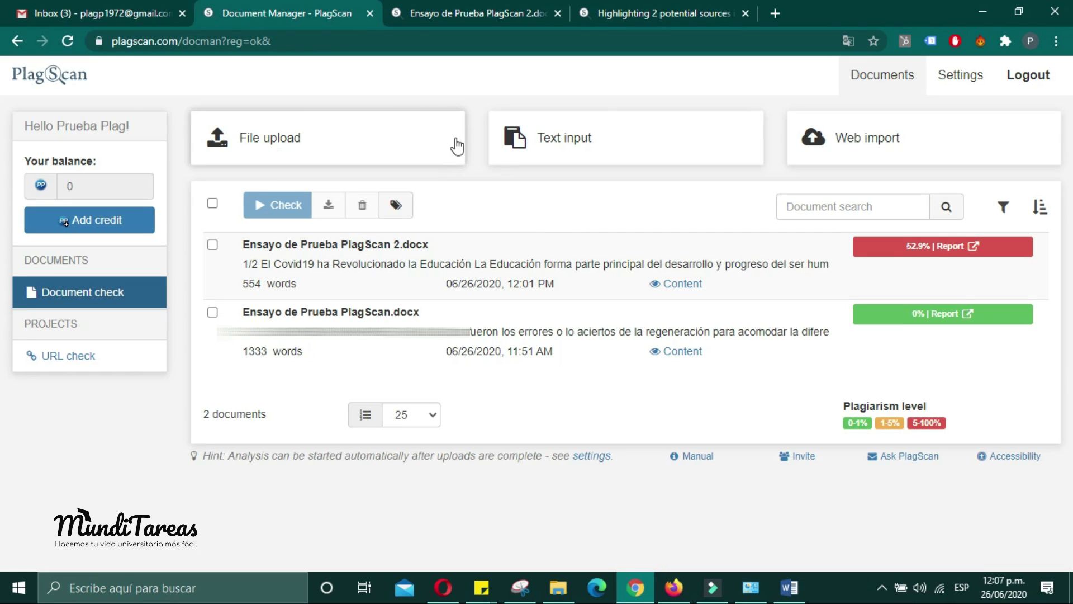
pyautogui.click(578, 145)
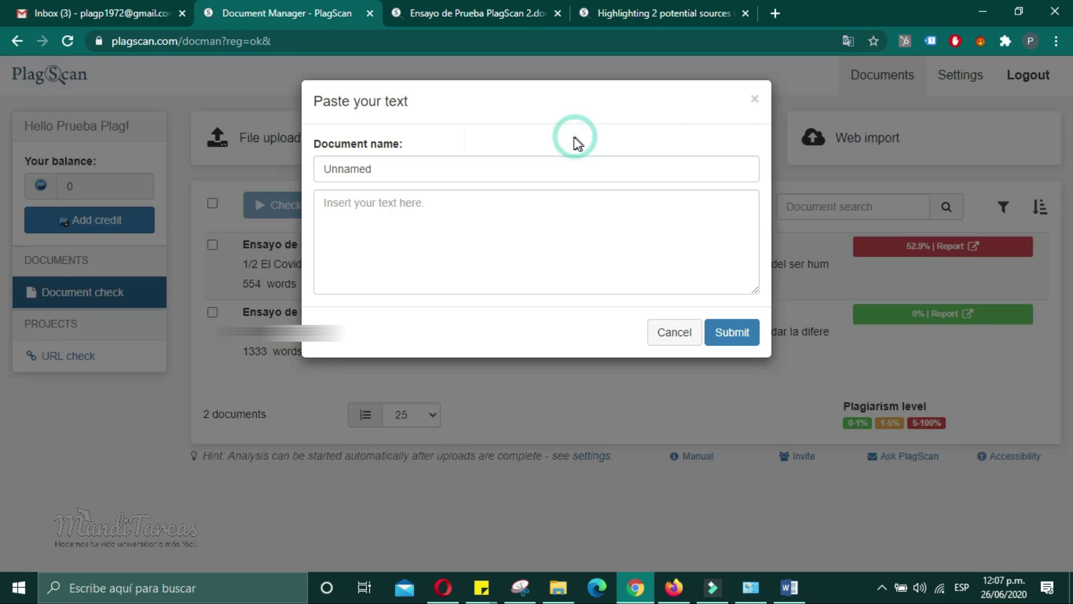
pyautogui.click(396, 169)
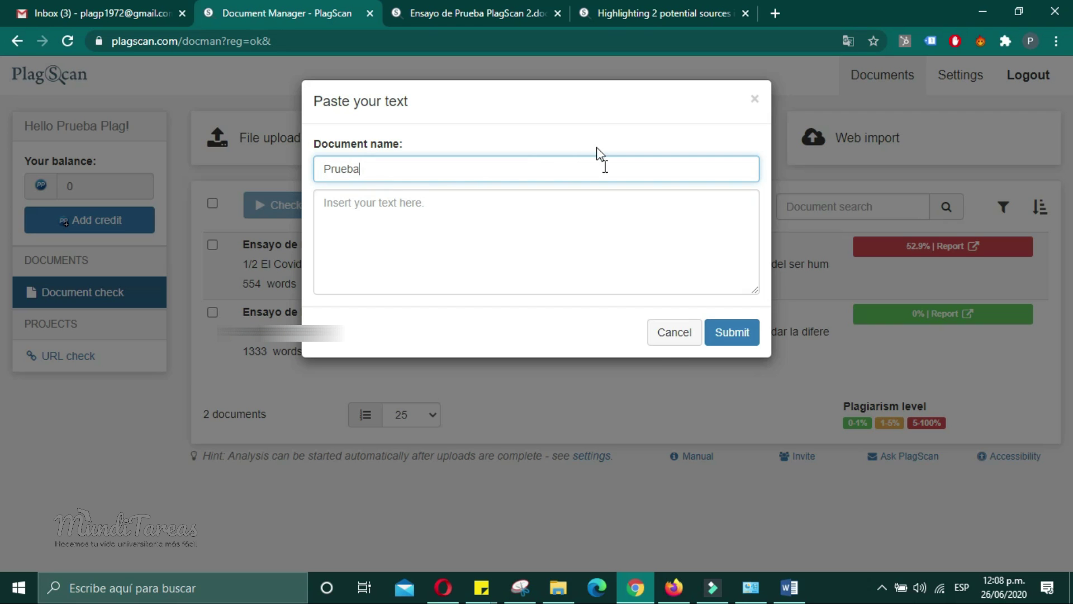
# Switch to Ensayo de Prueba PlagScan 2 in Word and copy its second paragraph, beginning "En países de amplia difusión"
pyautogui.click(789, 587)
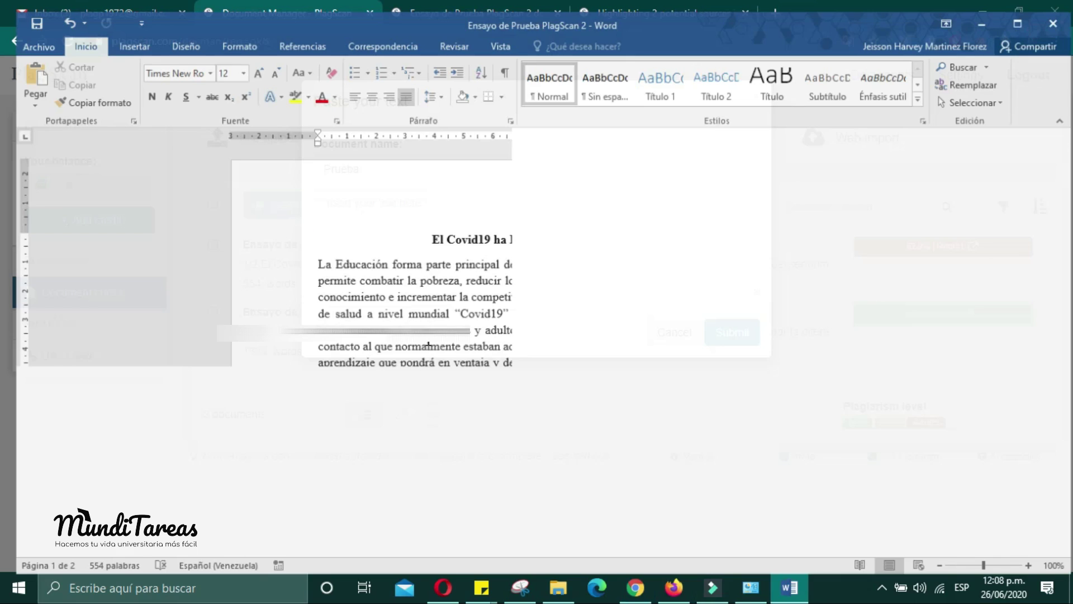
pyautogui.moveTo(308, 257); pyautogui.dragTo(565, 372)
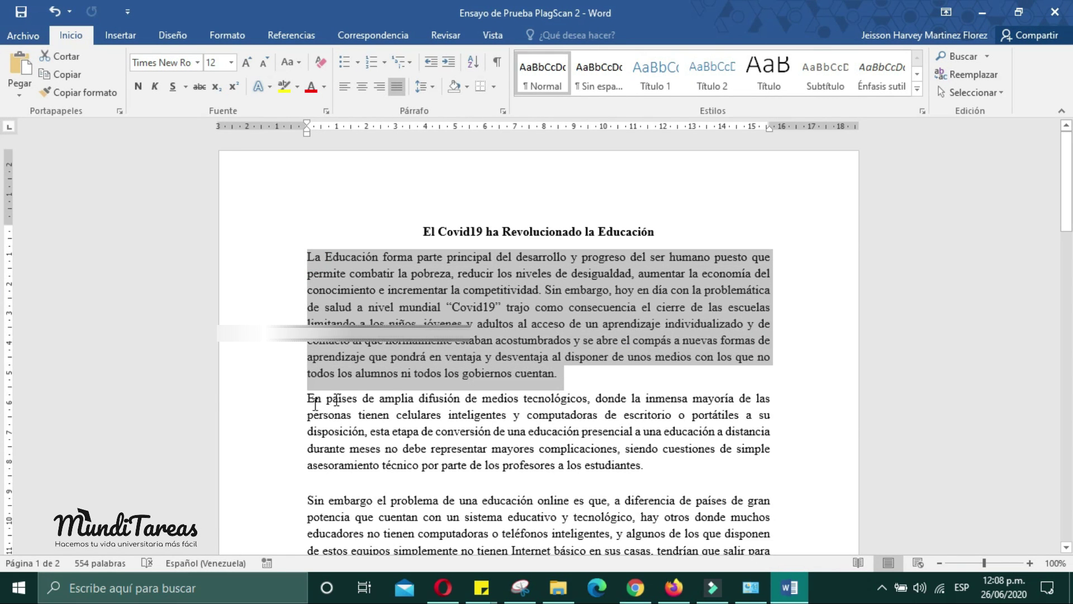
pyautogui.moveTo(309, 400); pyautogui.dragTo(642, 467)
pyautogui.hotkey('ctrl', 'c')
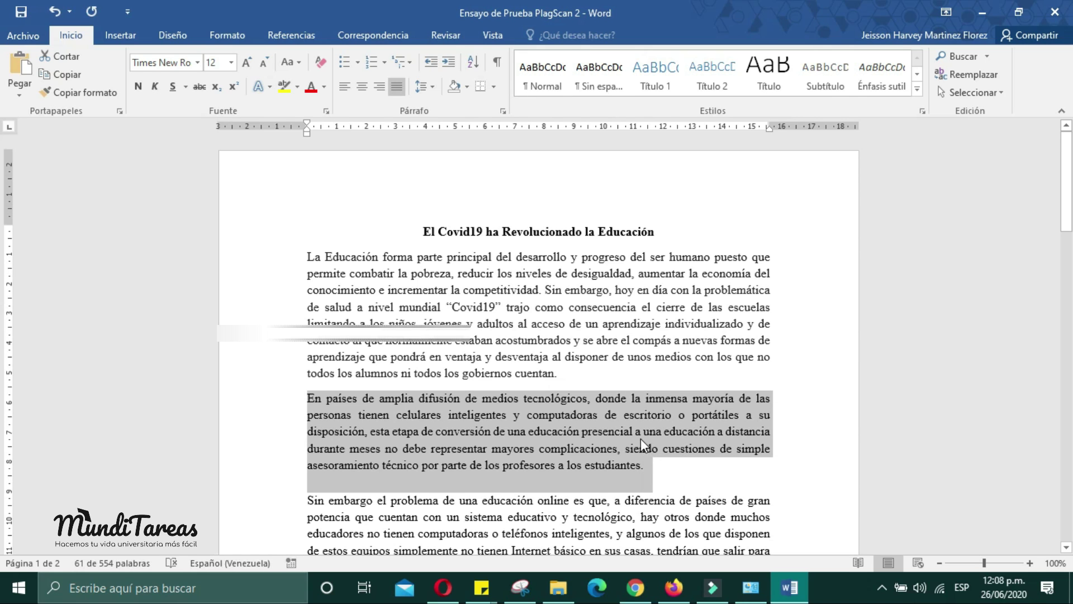
pyautogui.rightClick(641, 438)
pyautogui.click(673, 245)
# Return to PlagScan in Chrome, paste the copied paragraph as the text of the Prueba document, and submit it
pyautogui.click(636, 588)
pyautogui.click(390, 220)
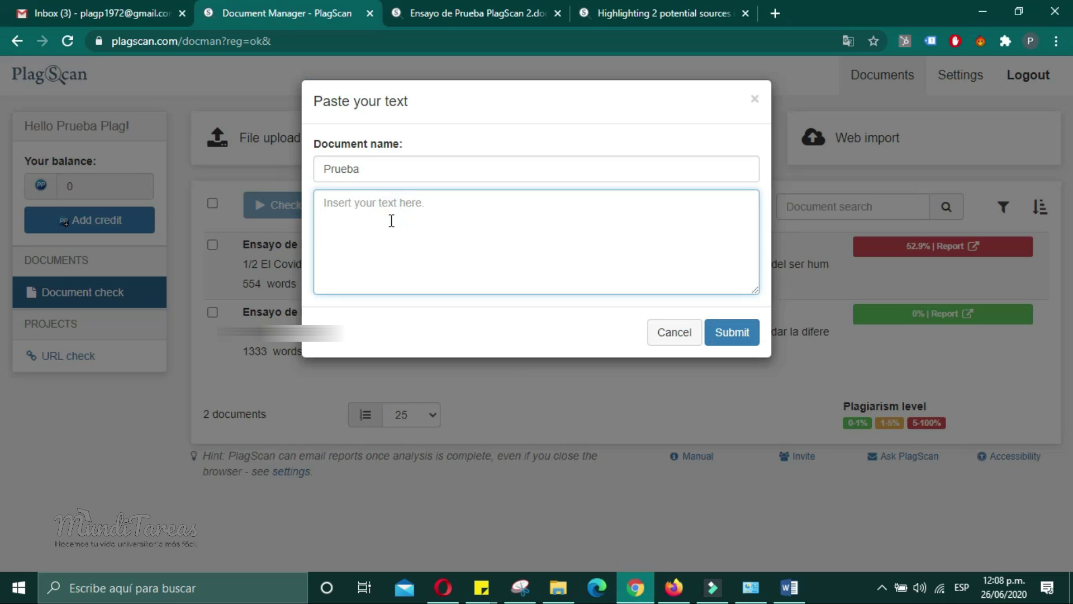
pyautogui.hotkey('ctrl', 'v')
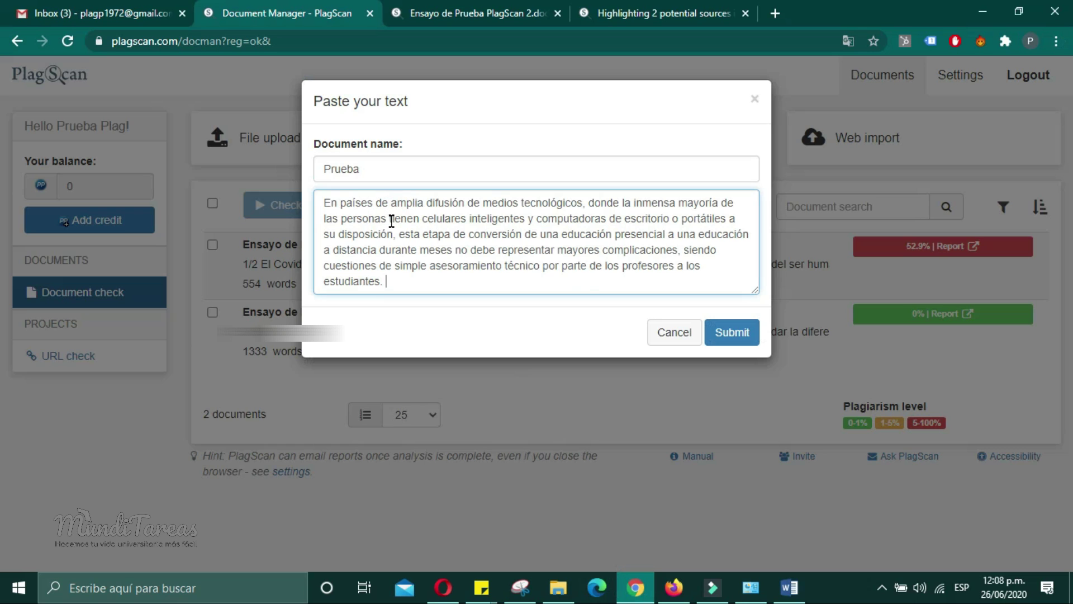
pyautogui.click(740, 340)
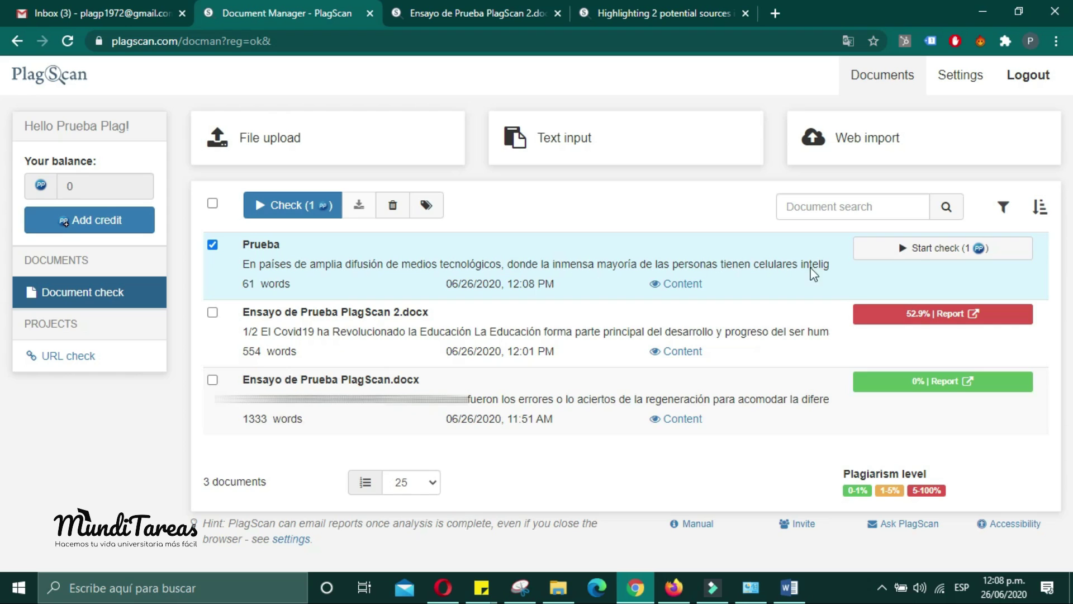
# Try to start the plagiarism check of Prueba, review the credit packages and payment methods for recharging, and dismiss the Recharge window
pyautogui.click(980, 253)
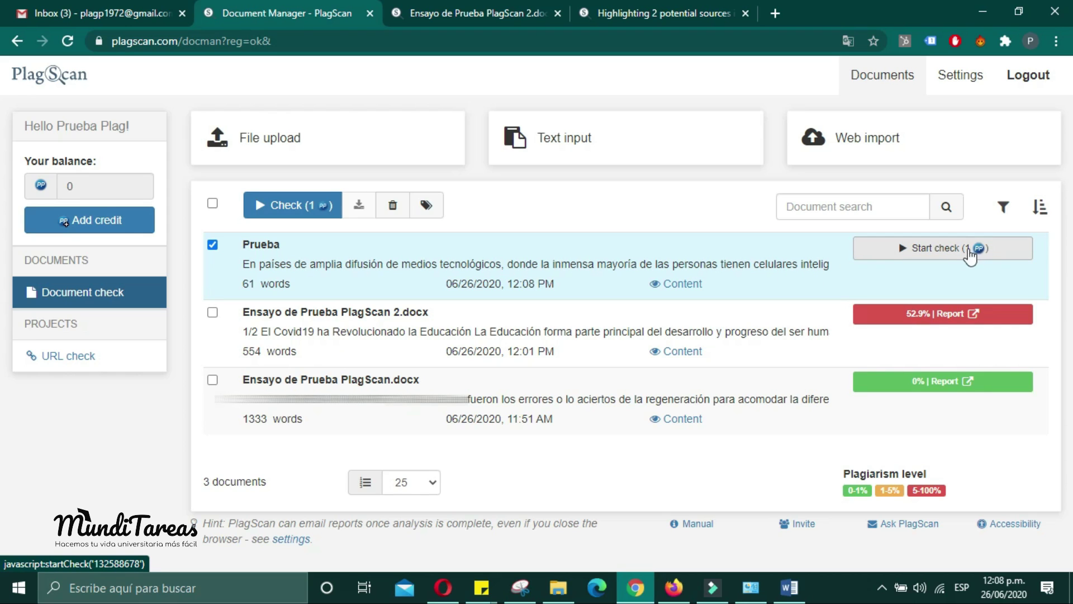
pyautogui.click(94, 189)
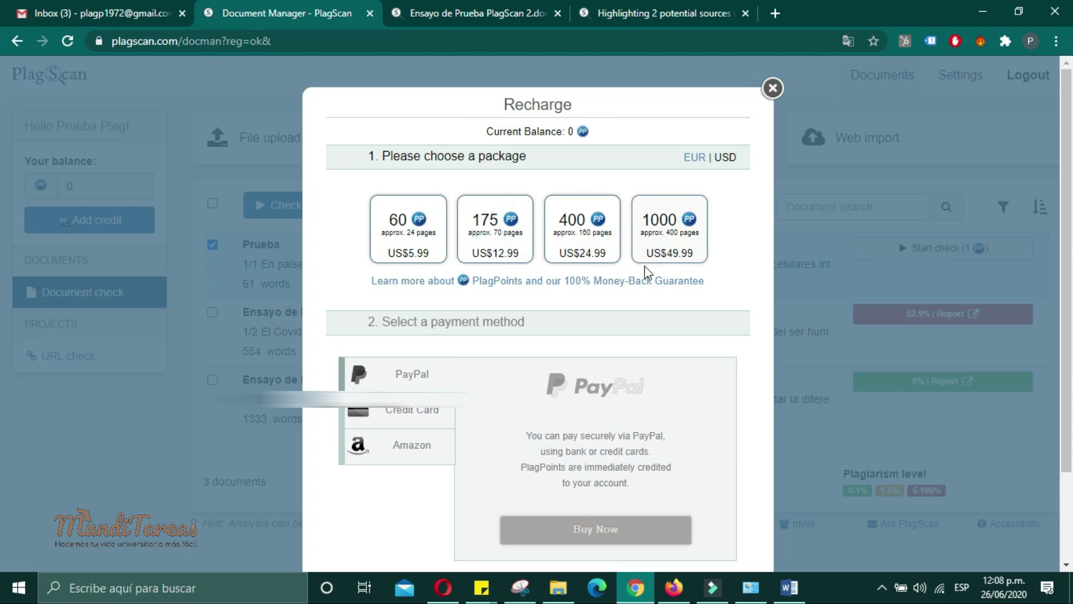
pyautogui.scroll(-1, 596, 350)
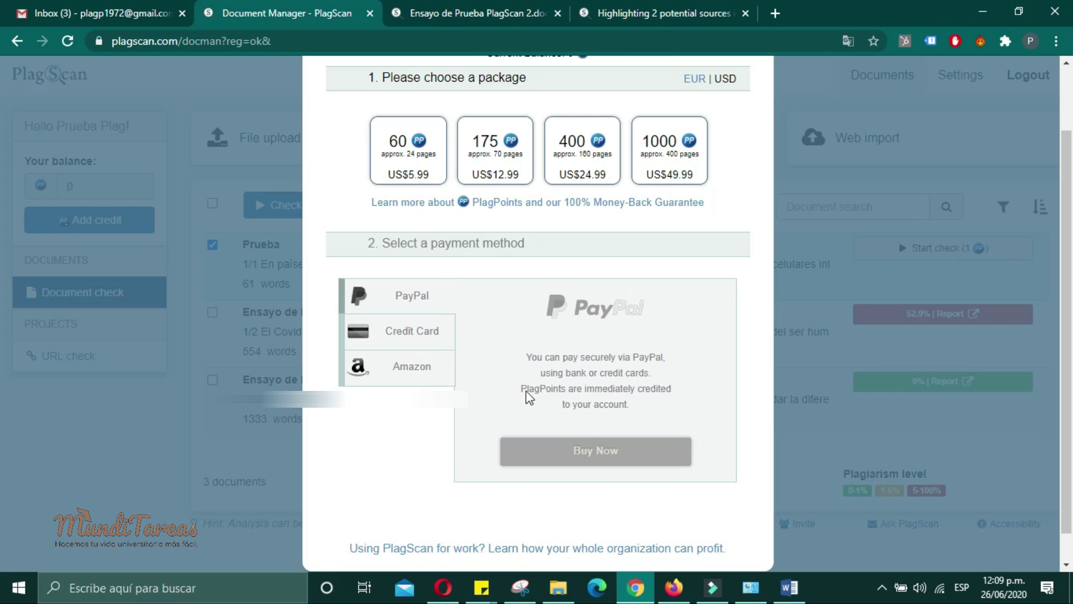
pyautogui.scroll(1, 529, 395)
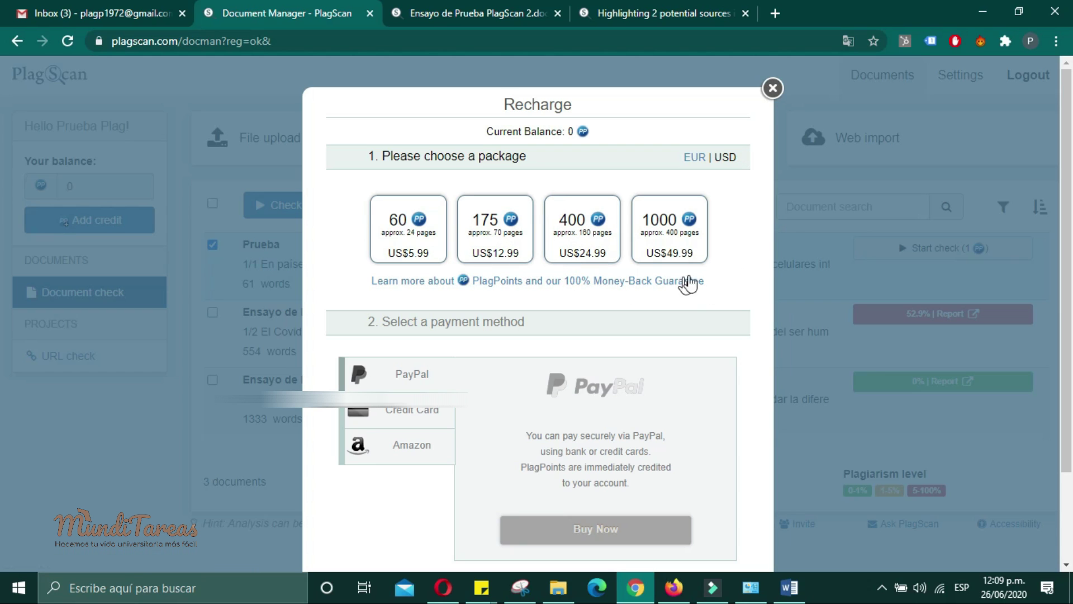
pyautogui.click(773, 89)
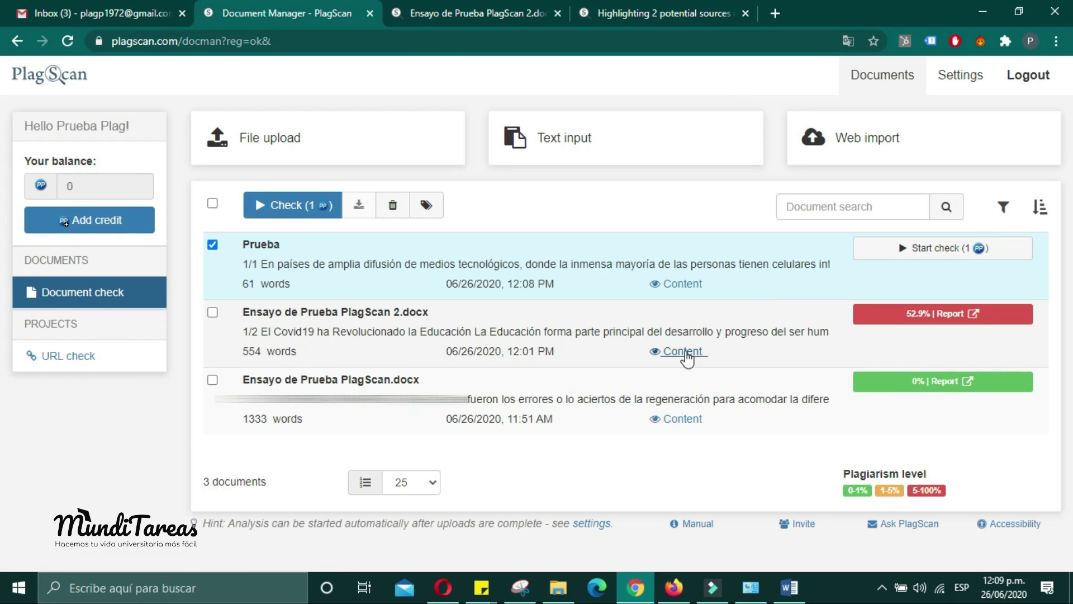